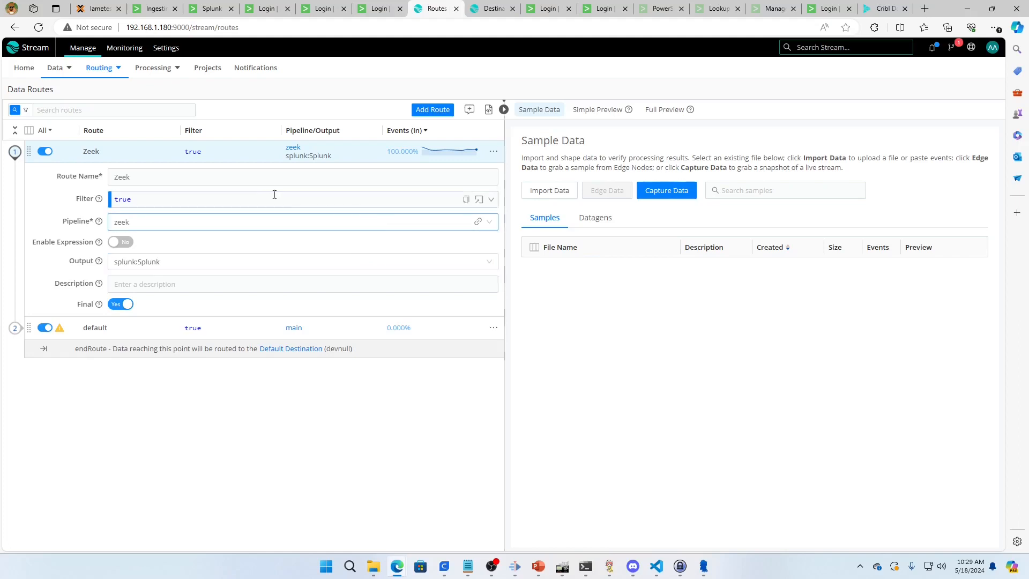
Open the live data of the conn_test source under the File Monitor sources
{"action": "mouse_move", "coordinate": [61, 85]}
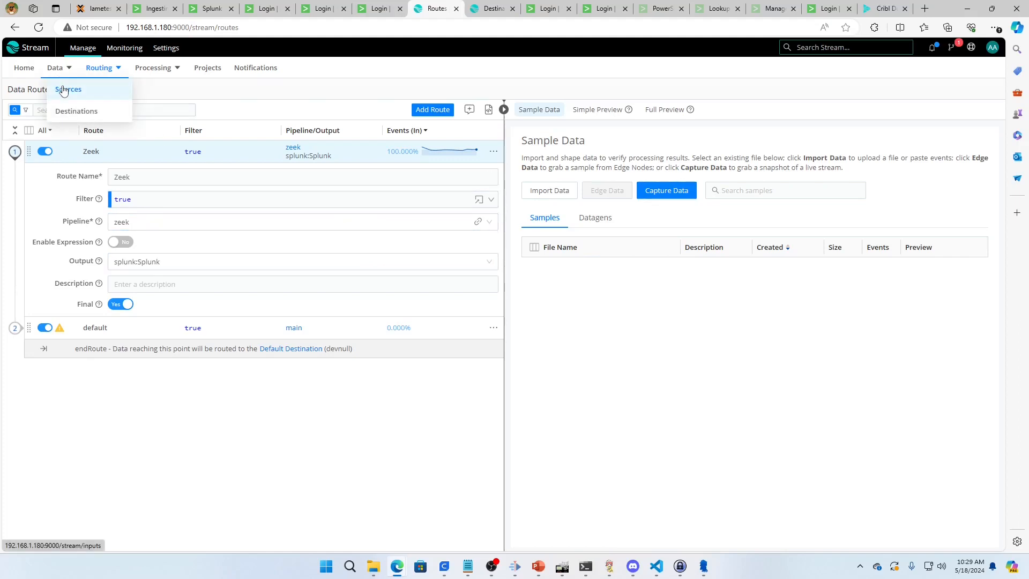
{"action": "left_click", "coordinate": [64, 90]}
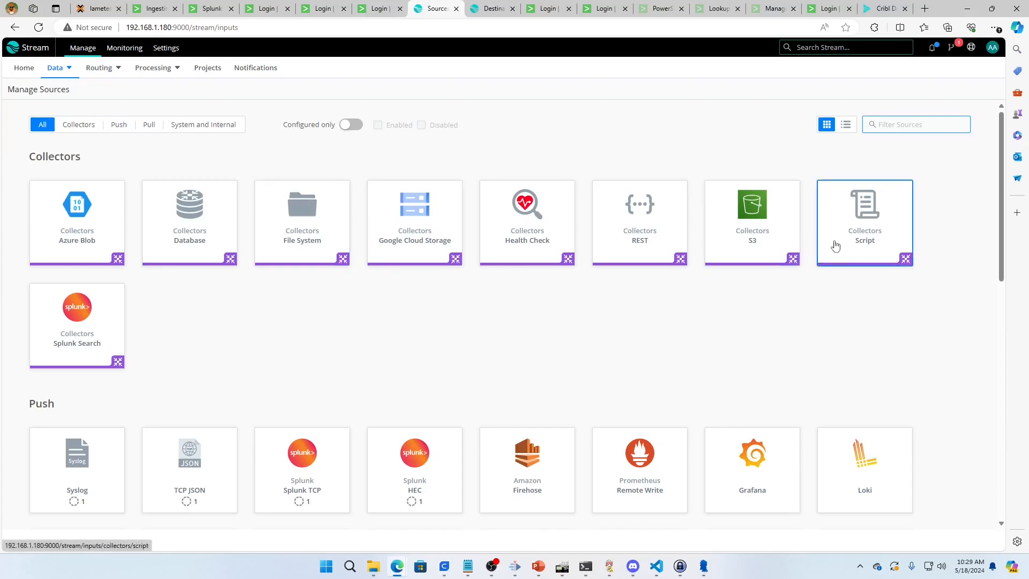
{"action": "scroll", "coordinate": [501, 266], "scroll_direction": "down", "scroll_amount": 10}
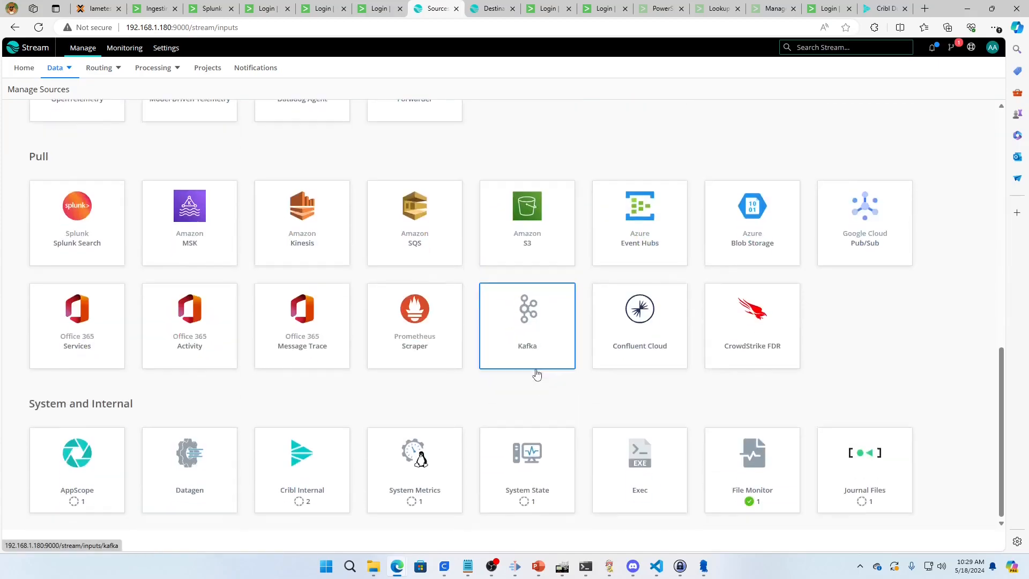
{"action": "left_click", "coordinate": [738, 459]}
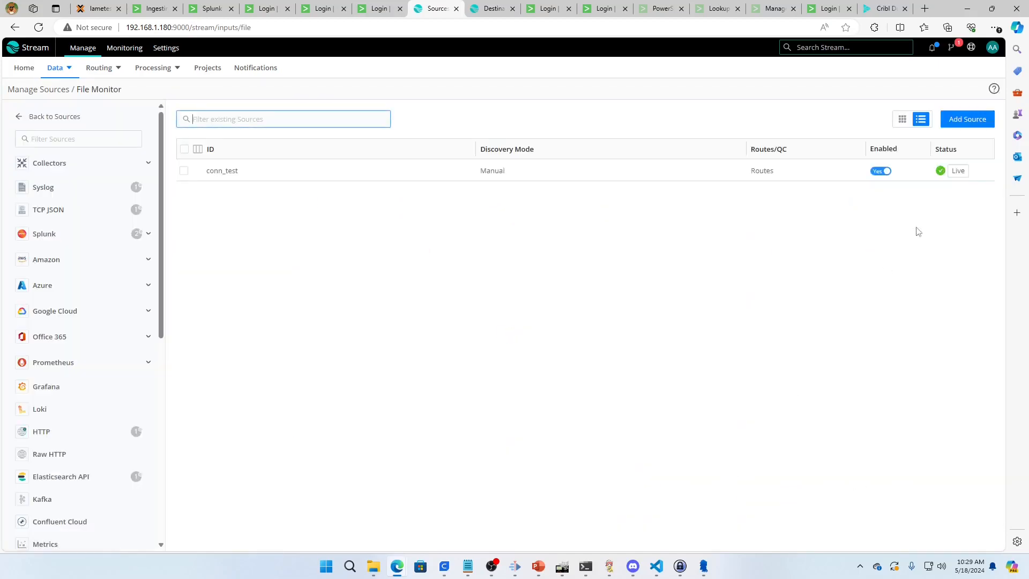
{"action": "left_click", "coordinate": [959, 178]}
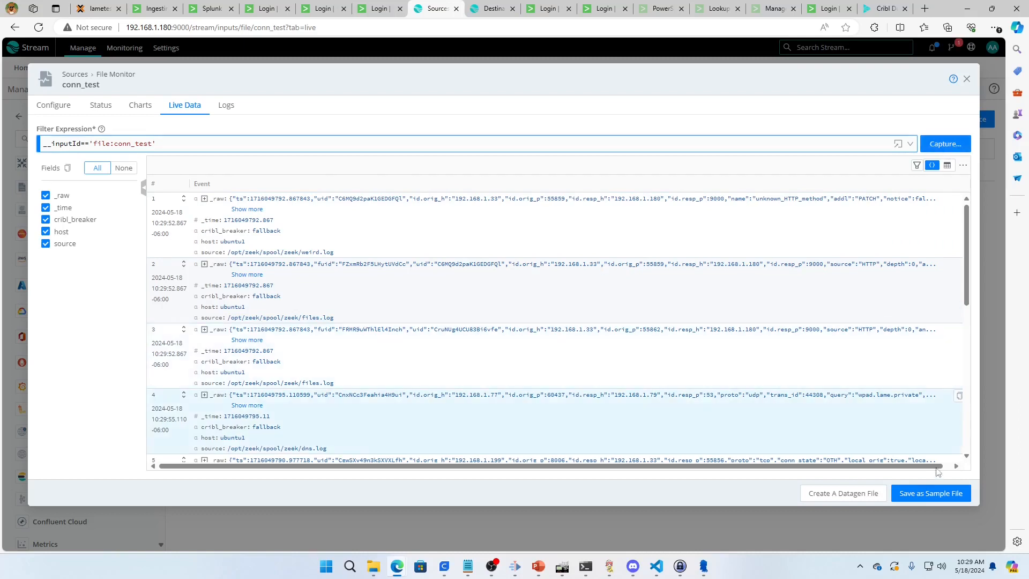
Save the captured events as a sample file named youtubeExample.log and close the source's live data view
{"action": "left_click", "coordinate": [930, 493]}
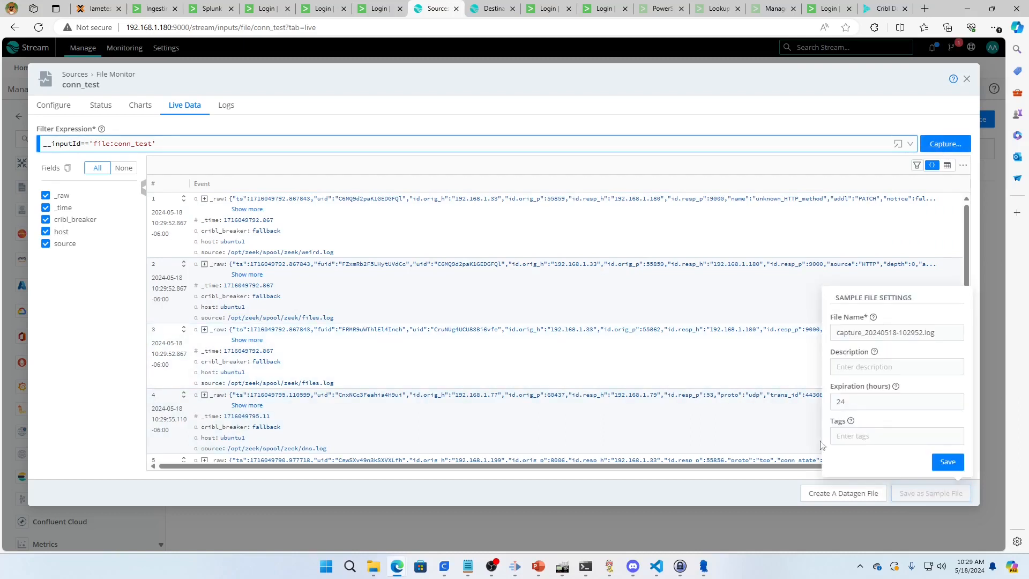
{"action": "triple_click", "coordinate": [863, 333]}
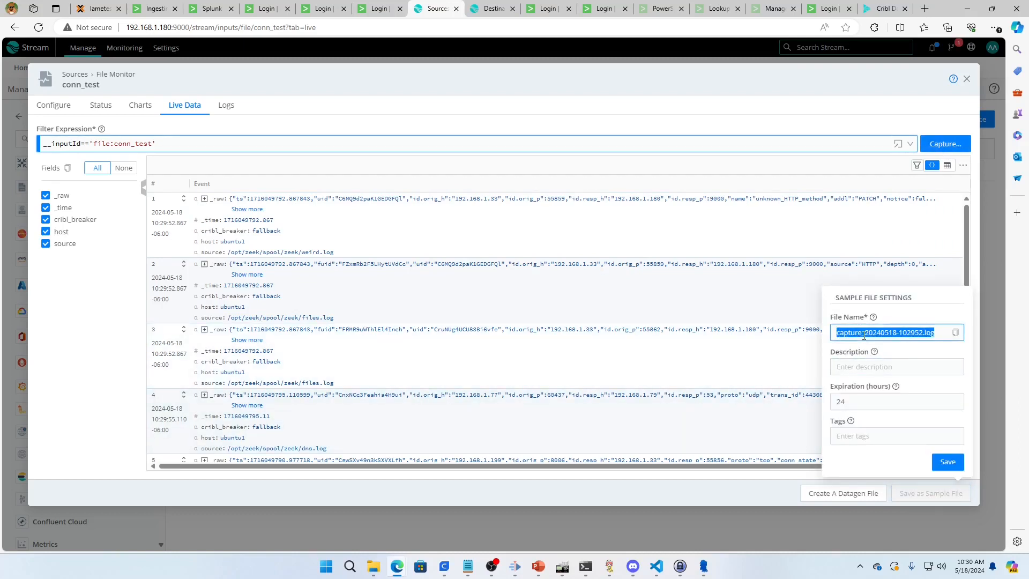
{"action": "type", "text": "youtubeExample"}
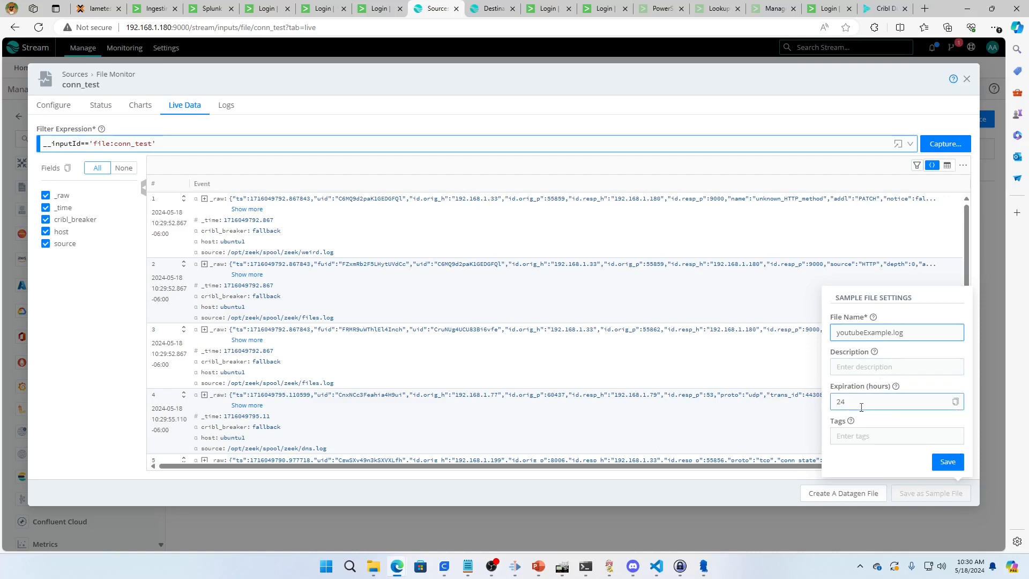
{"action": "left_click", "coordinate": [953, 469]}
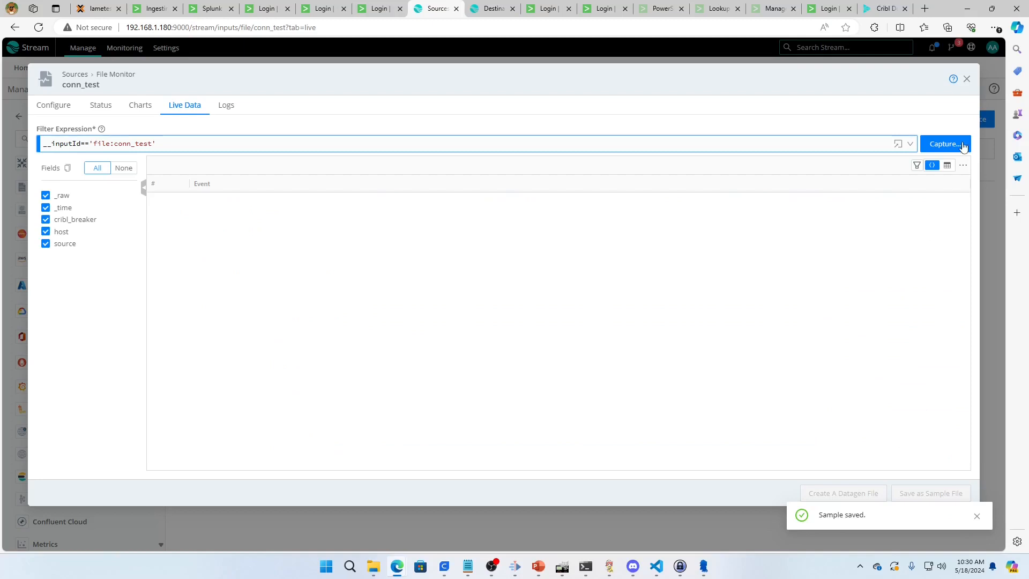
{"action": "left_click", "coordinate": [966, 79]}
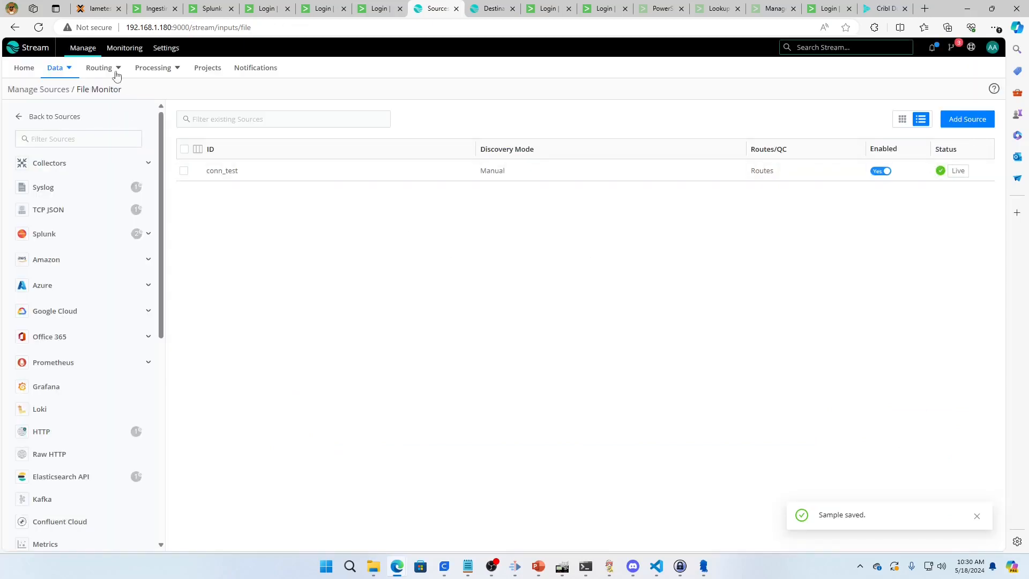
Open the list of processing pipelines and view the options for adding a pipeline
{"action": "left_click", "coordinate": [171, 68]}
{"action": "left_click", "coordinate": [101, 68]}
{"action": "left_click", "coordinate": [160, 68]}
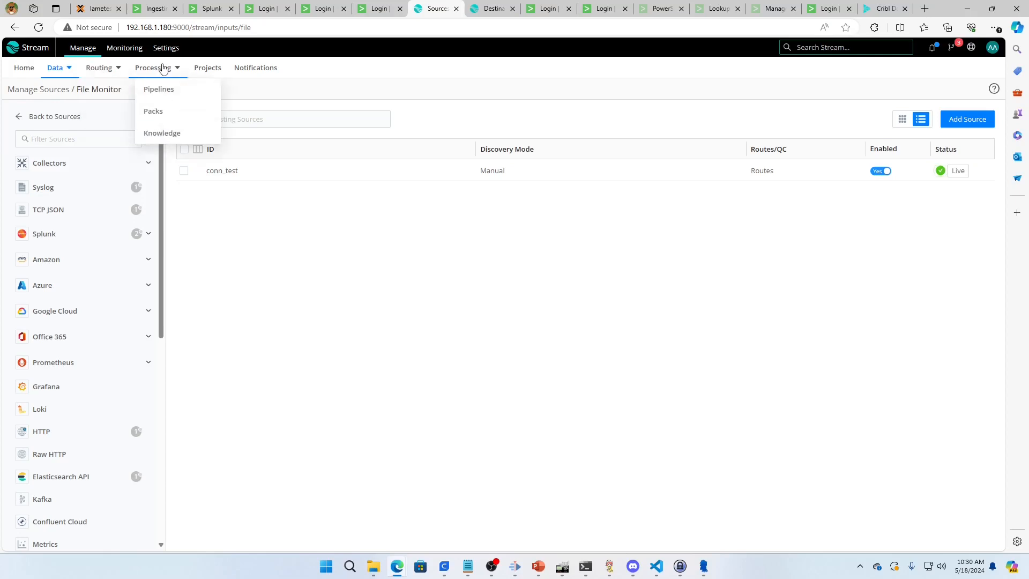
{"action": "left_click", "coordinate": [157, 89]}
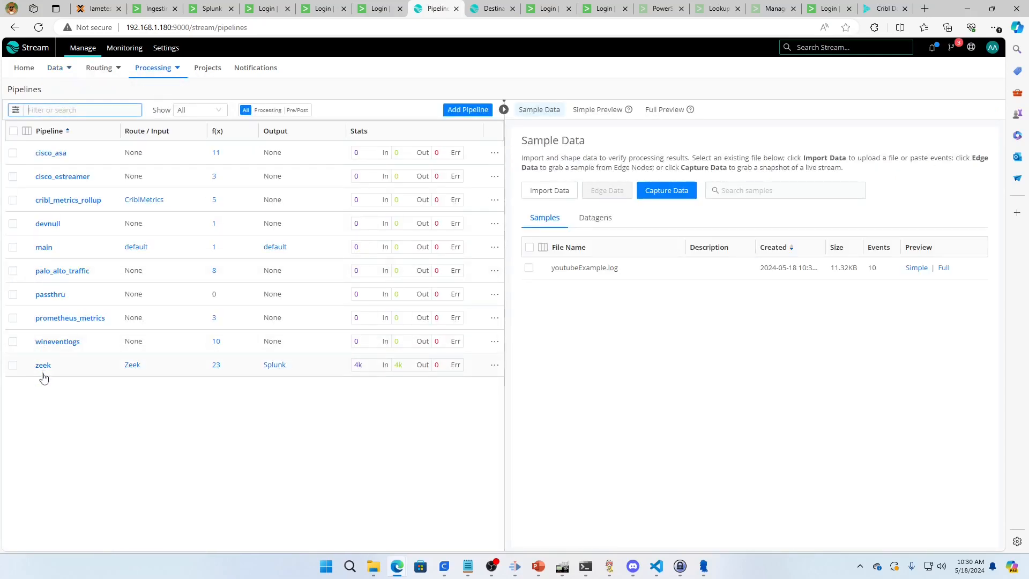
{"action": "left_click", "coordinate": [461, 109]}
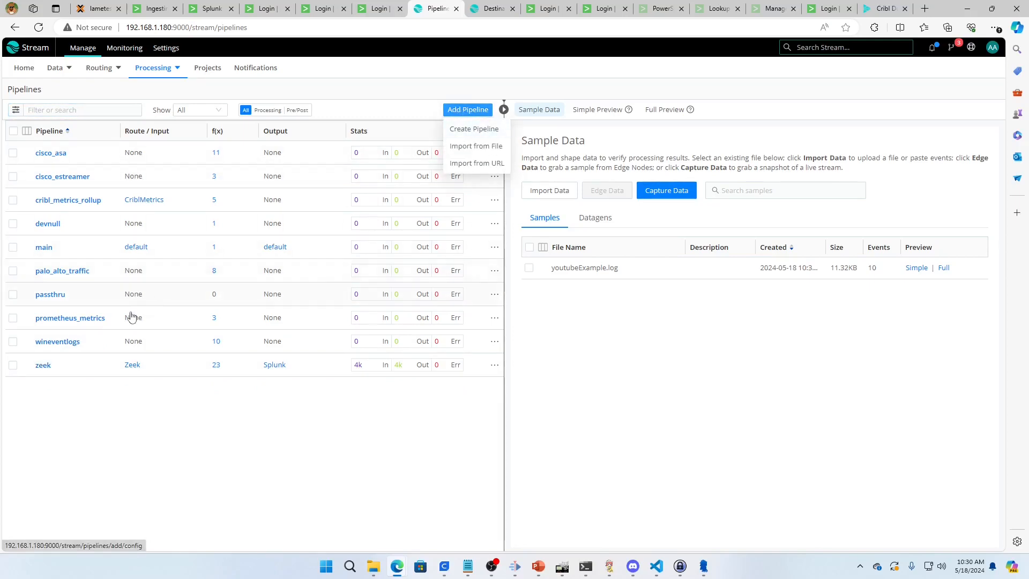
{"action": "left_click", "coordinate": [40, 371]}
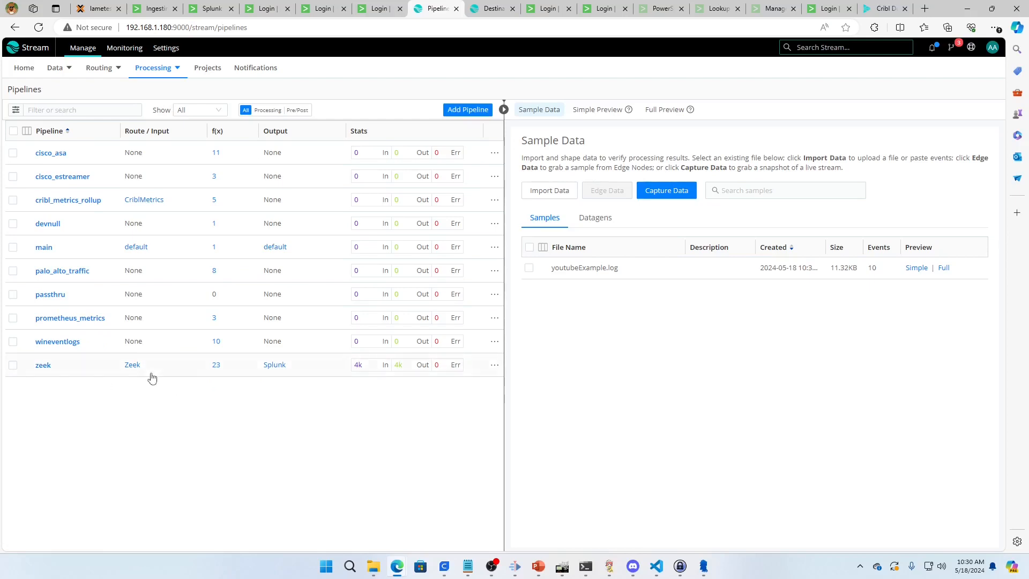
Open the route attached to the zeek pipeline and inspect the default route's settings
{"action": "left_click", "coordinate": [137, 365]}
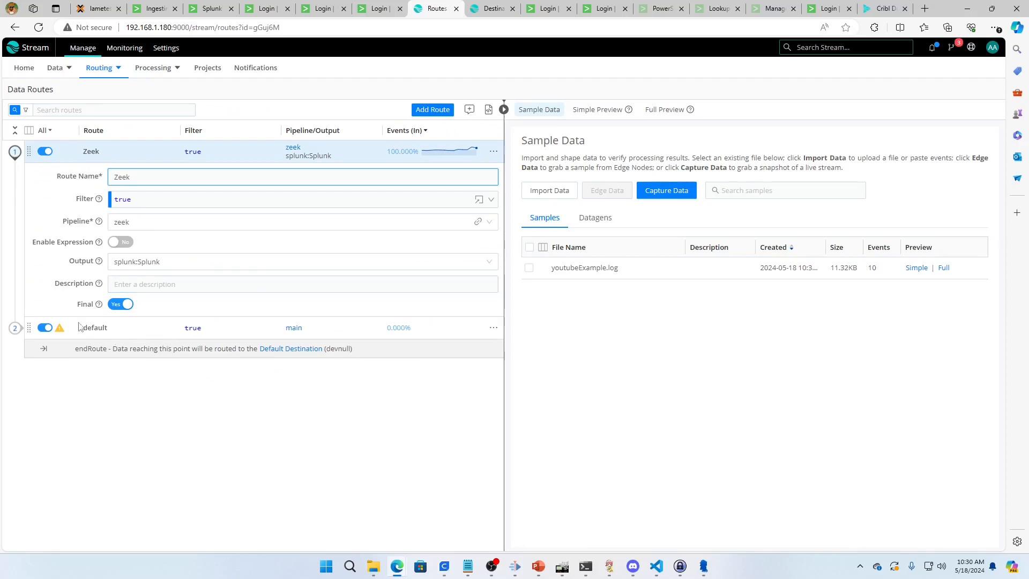
{"action": "left_click", "coordinate": [16, 332]}
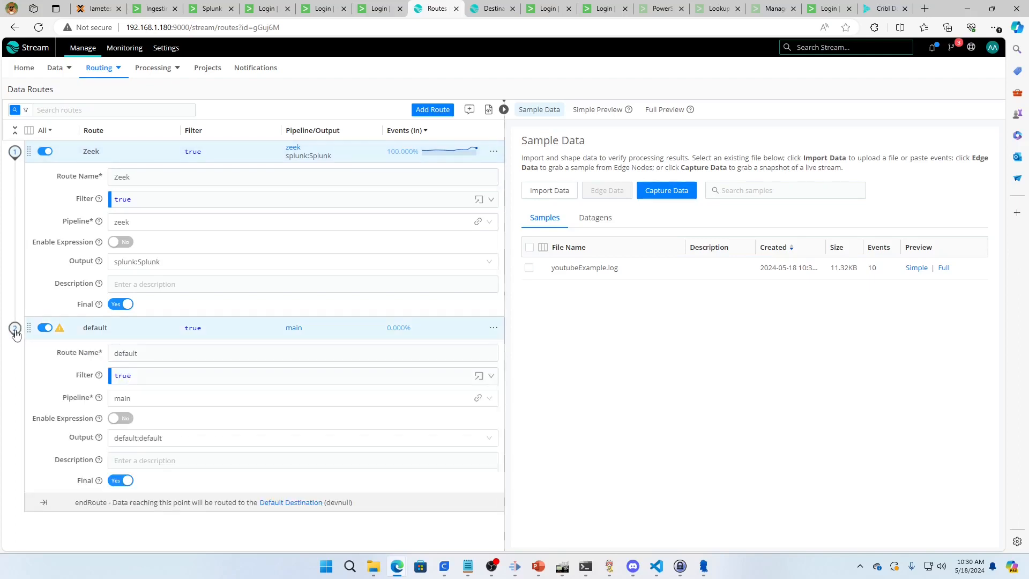
{"action": "left_click", "coordinate": [16, 332]}
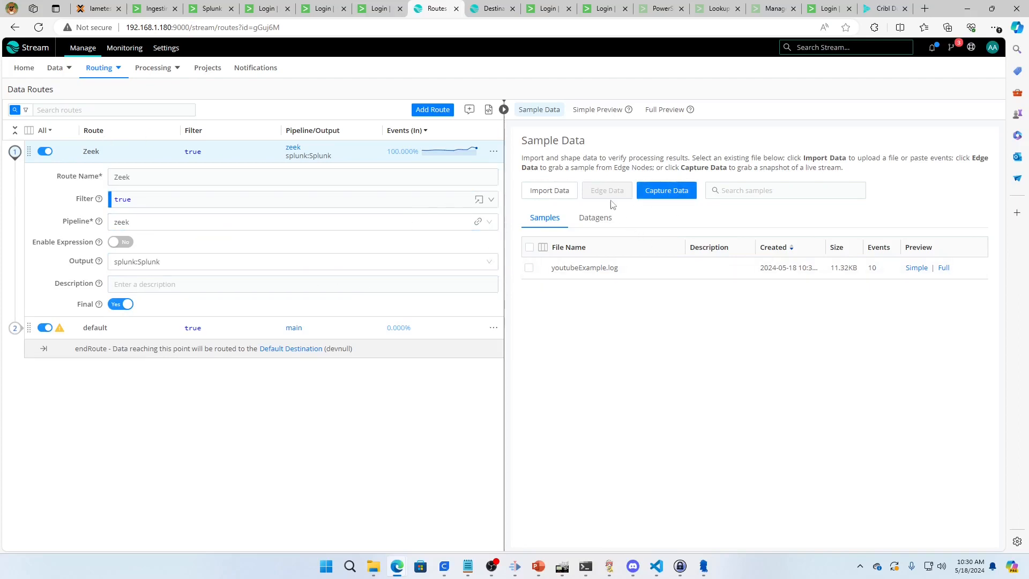
View the sample data import dialog, and preview the incoming and outgoing events of youtubeExample.log
{"action": "left_click", "coordinate": [551, 191]}
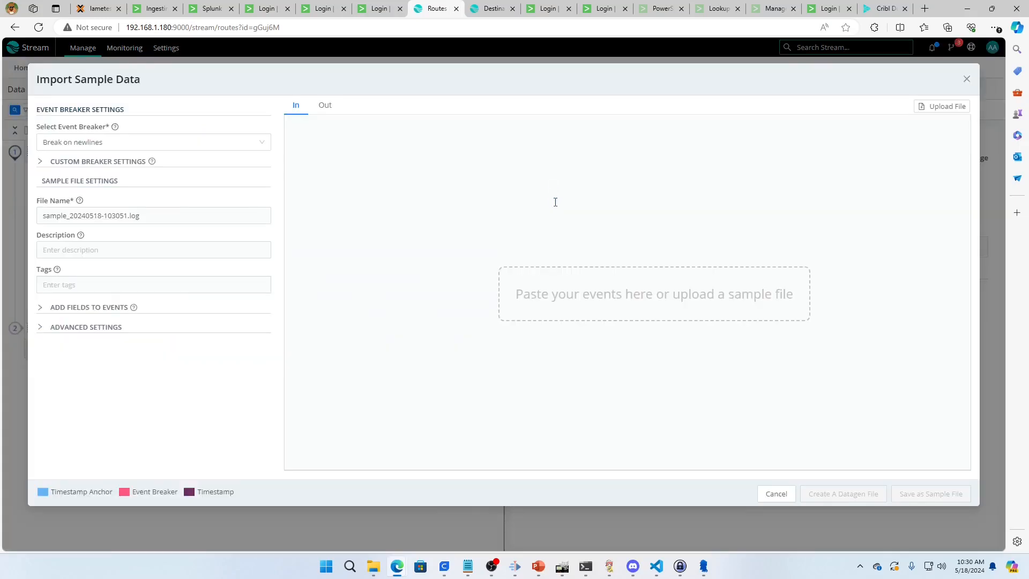
{"action": "left_click", "coordinate": [964, 80]}
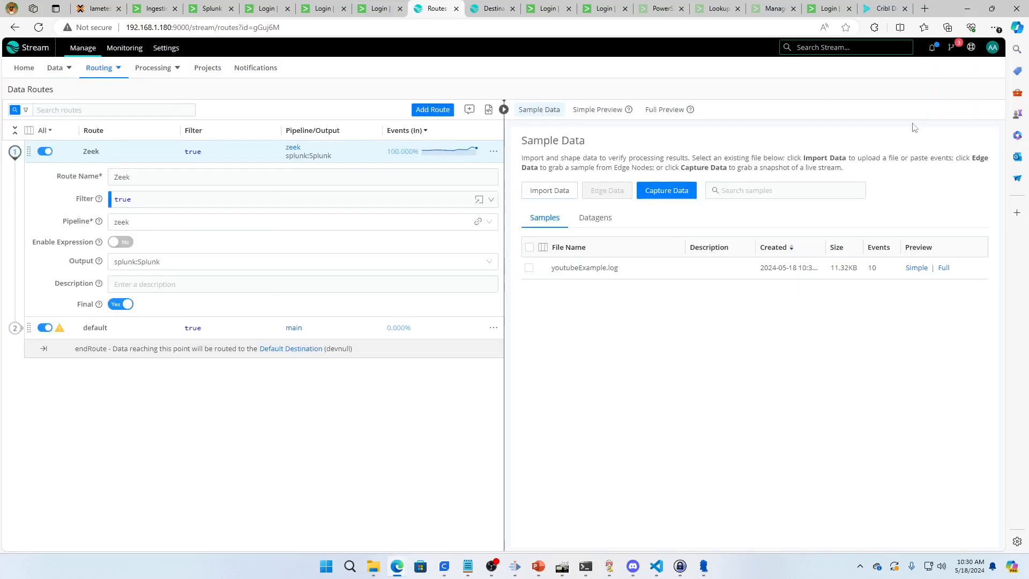
{"action": "left_click", "coordinate": [584, 266]}
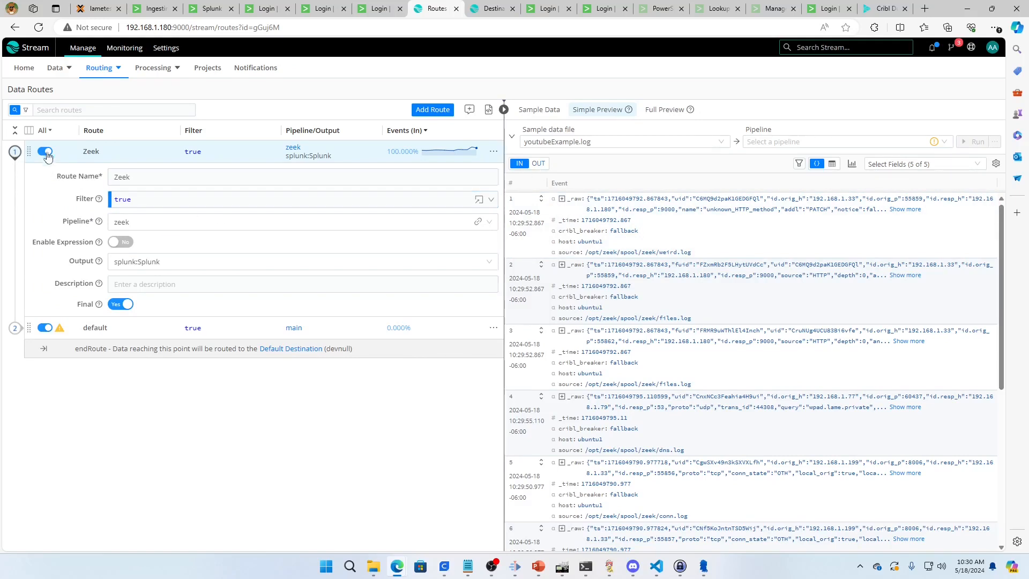
{"action": "left_click", "coordinate": [538, 164]}
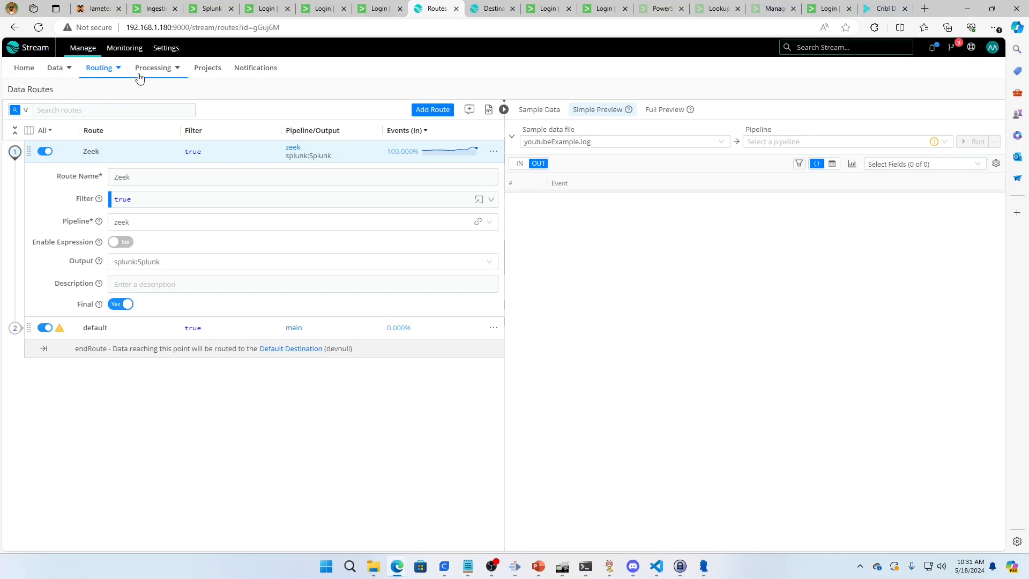
Open the zeek pipeline and look through its list of functions
{"action": "mouse_move", "coordinate": [147, 73]}
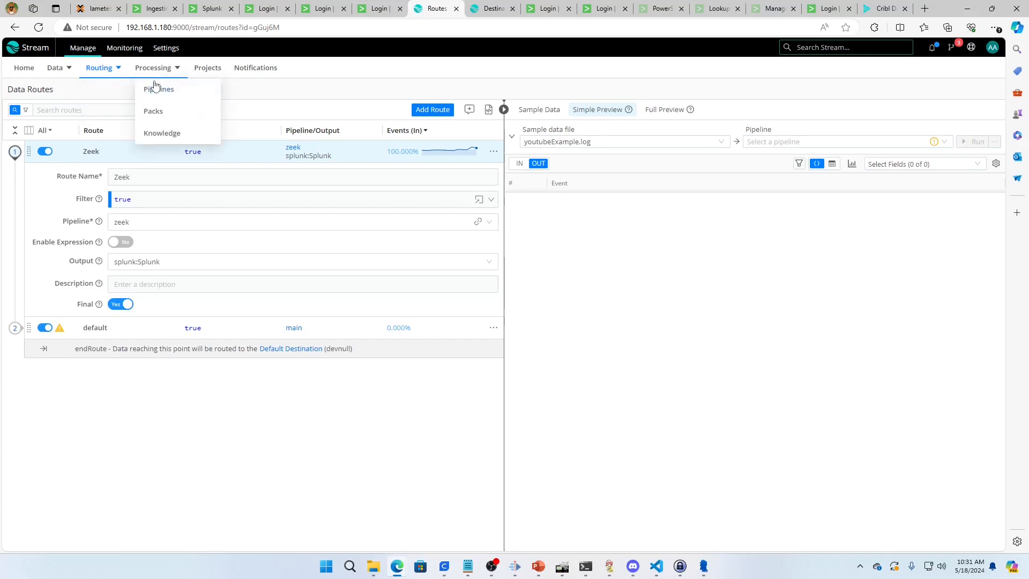
{"action": "left_click", "coordinate": [157, 90]}
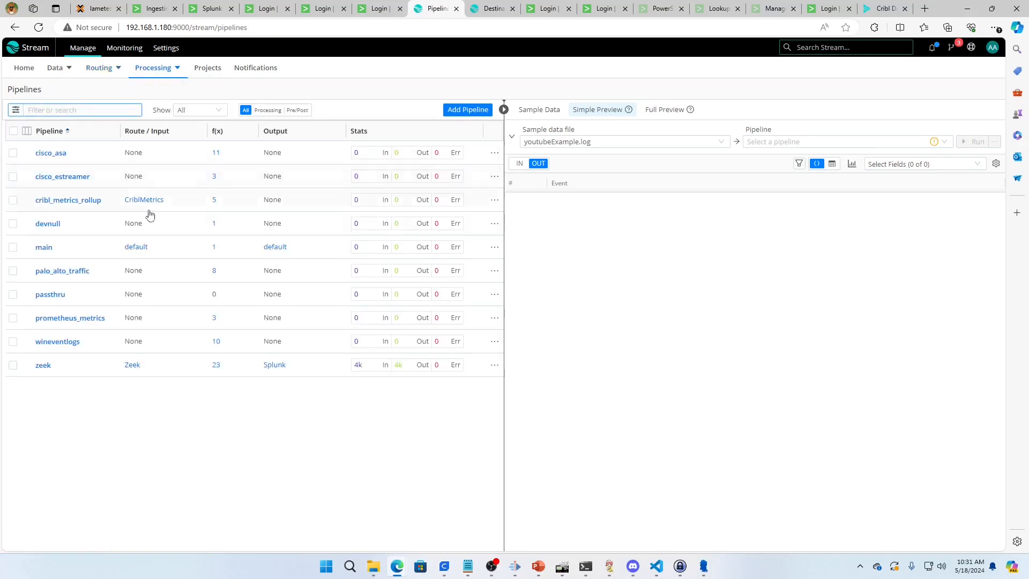
{"action": "left_click", "coordinate": [46, 366]}
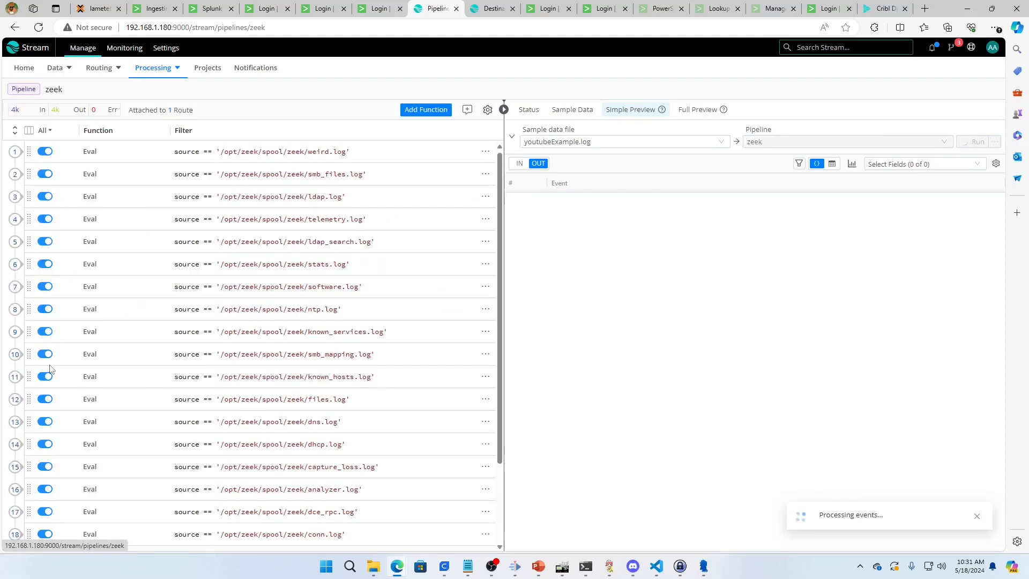
{"action": "scroll", "coordinate": [159, 437], "scroll_direction": "down", "scroll_amount": 5}
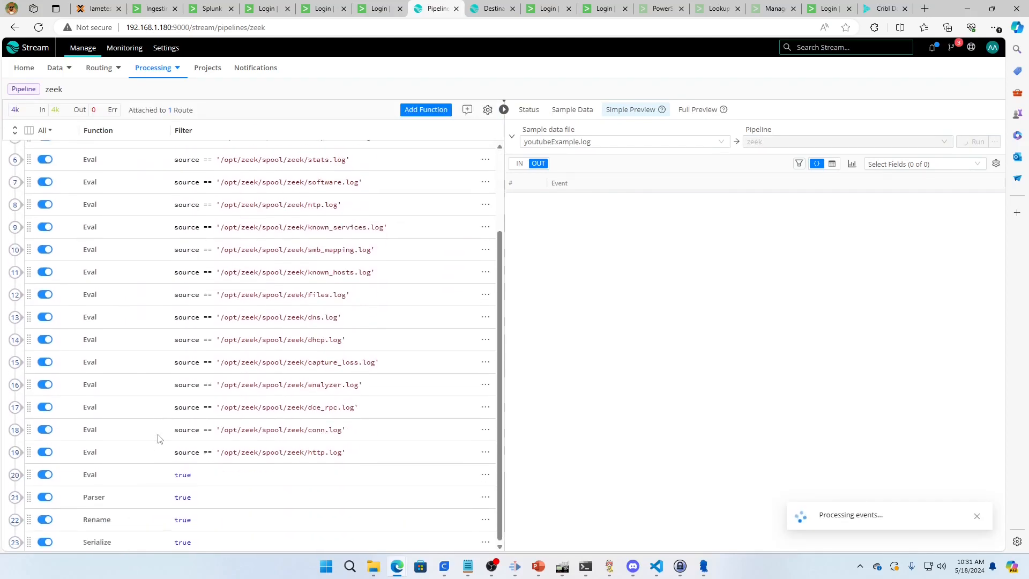
{"action": "scroll", "coordinate": [159, 437], "scroll_direction": "up", "scroll_amount": 5}
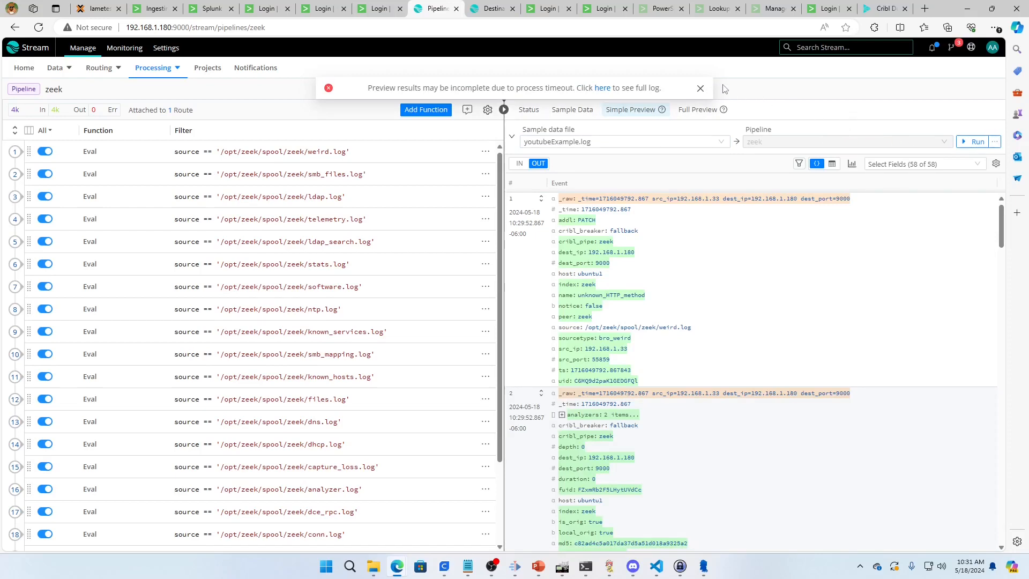
Compare the sample's incoming events with the zeek pipeline's processed output in the simple preview
{"action": "left_click", "coordinate": [701, 89]}
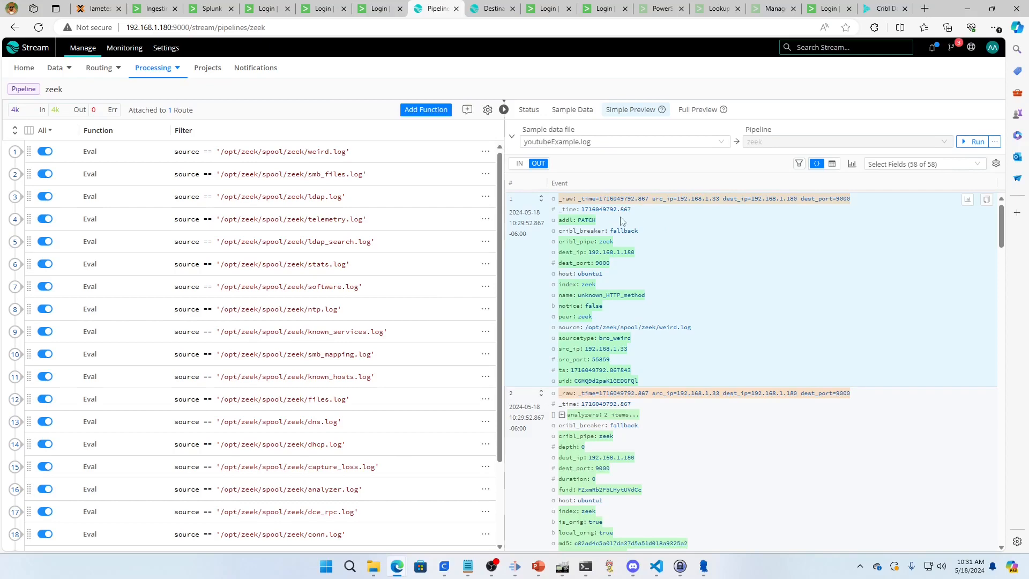
{"action": "left_click", "coordinate": [516, 164]}
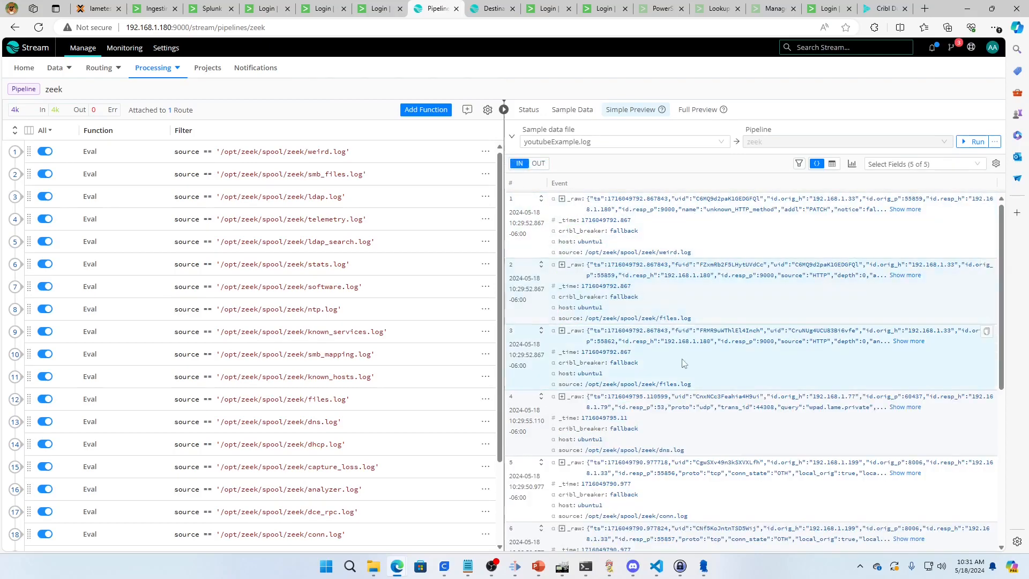
{"action": "left_click", "coordinate": [538, 164]}
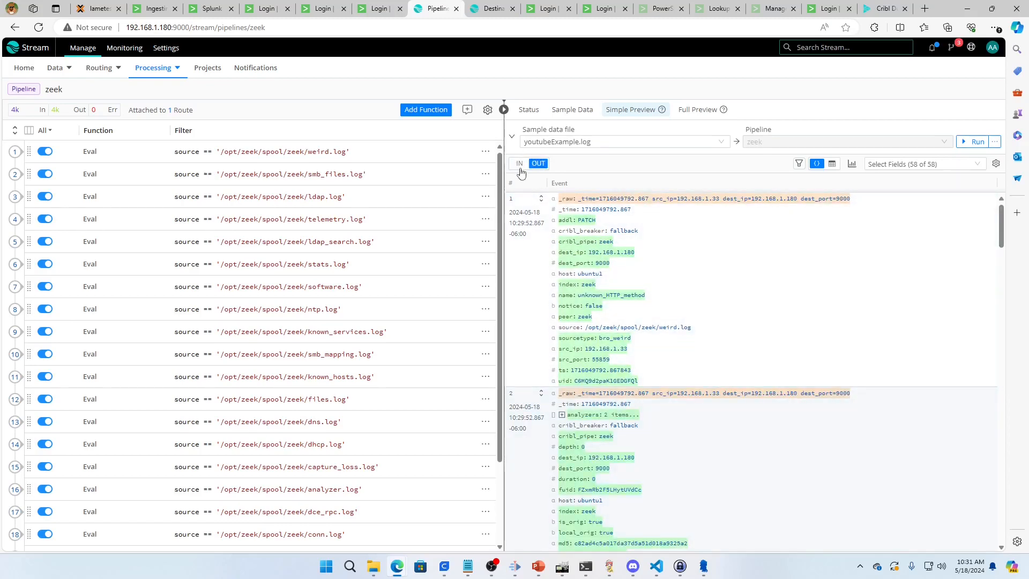
{"action": "left_click", "coordinate": [520, 166]}
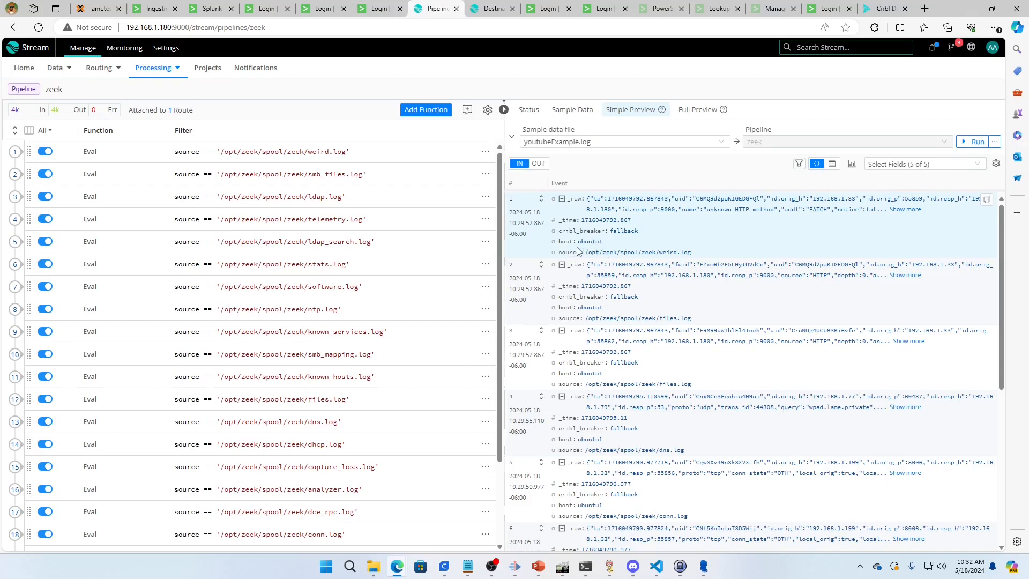
Open the settings of Eval function 20, just above the Parser function in the zeek pipeline
{"action": "scroll", "coordinate": [305, 294], "scroll_direction": "down", "scroll_amount": 2}
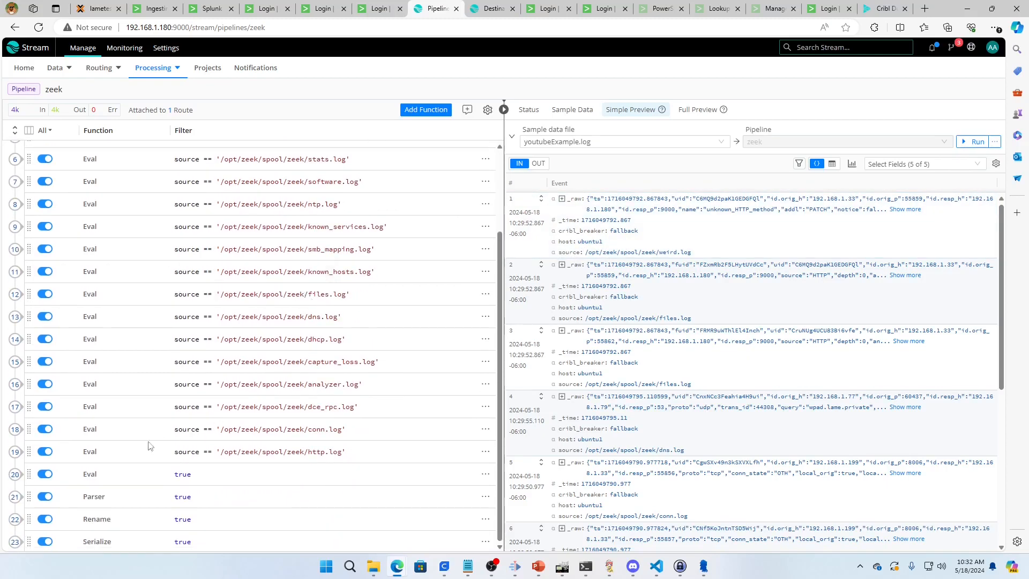
{"action": "left_click", "coordinate": [16, 474]}
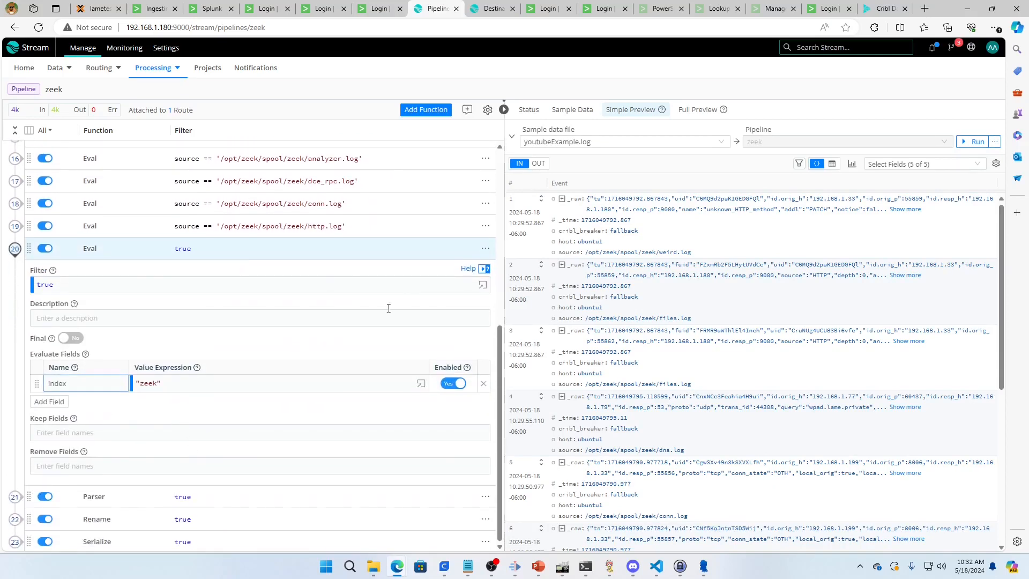
Search the available functions for "eval" and add a new Eval function to the end of the zeek pipeline
{"action": "left_click", "coordinate": [429, 110]}
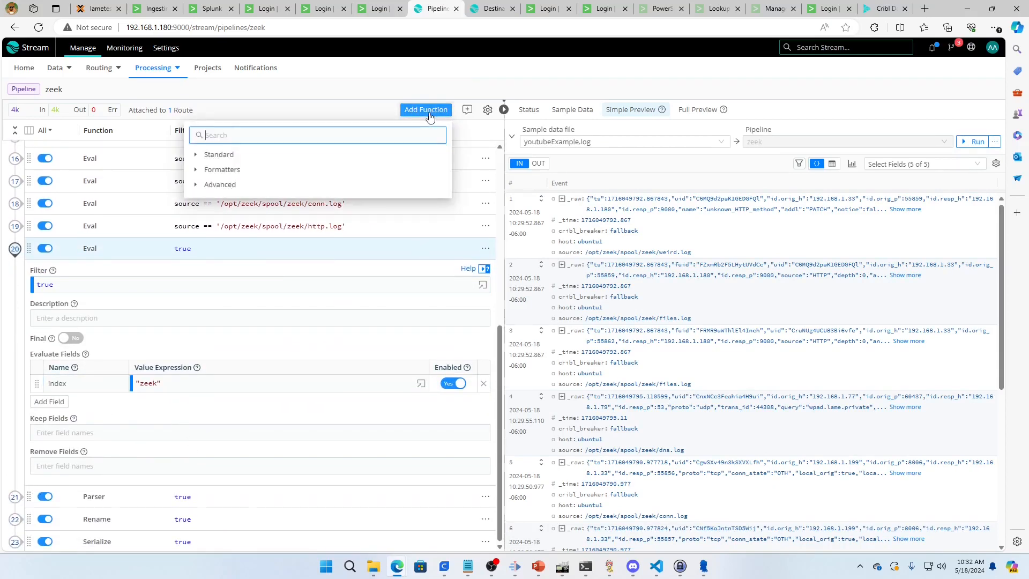
{"action": "left_click", "coordinate": [197, 155]}
{"action": "left_click", "coordinate": [270, 136]}
{"action": "type", "text": "eav"}
{"action": "key", "text": "BackSpace"}
{"action": "key", "text": "BackSpace"}
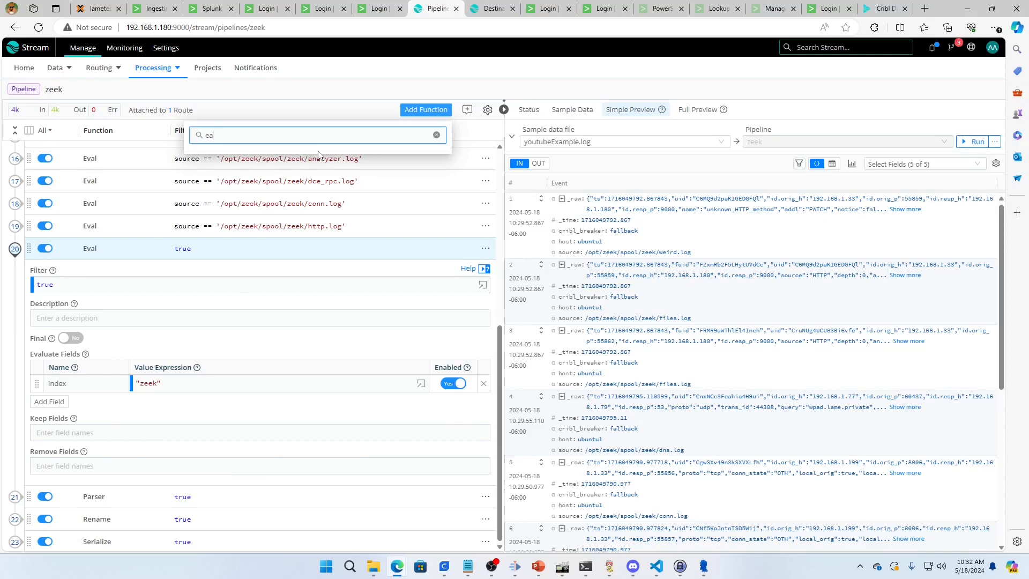
{"action": "type", "text": "val"}
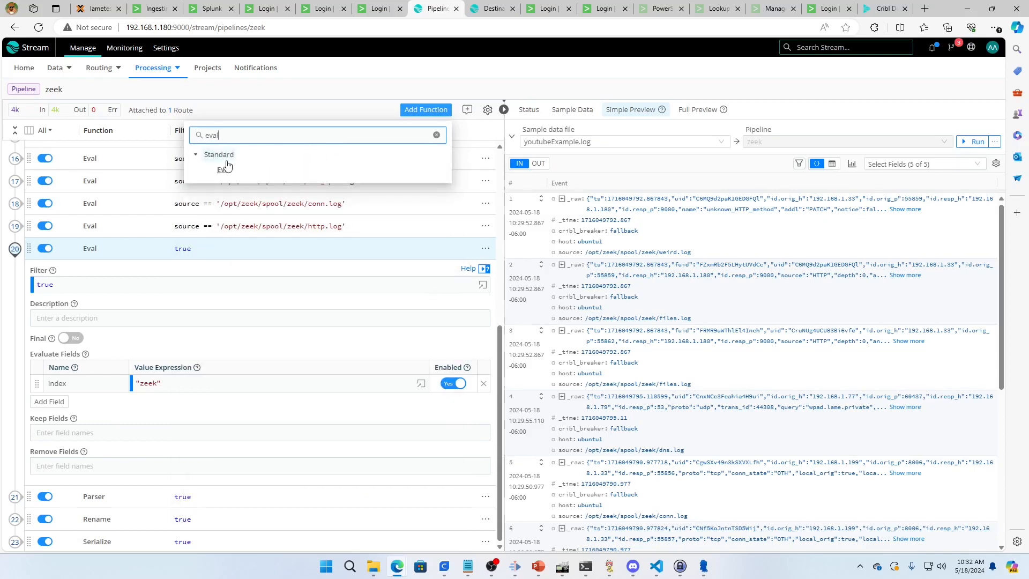
{"action": "left_click", "coordinate": [223, 168]}
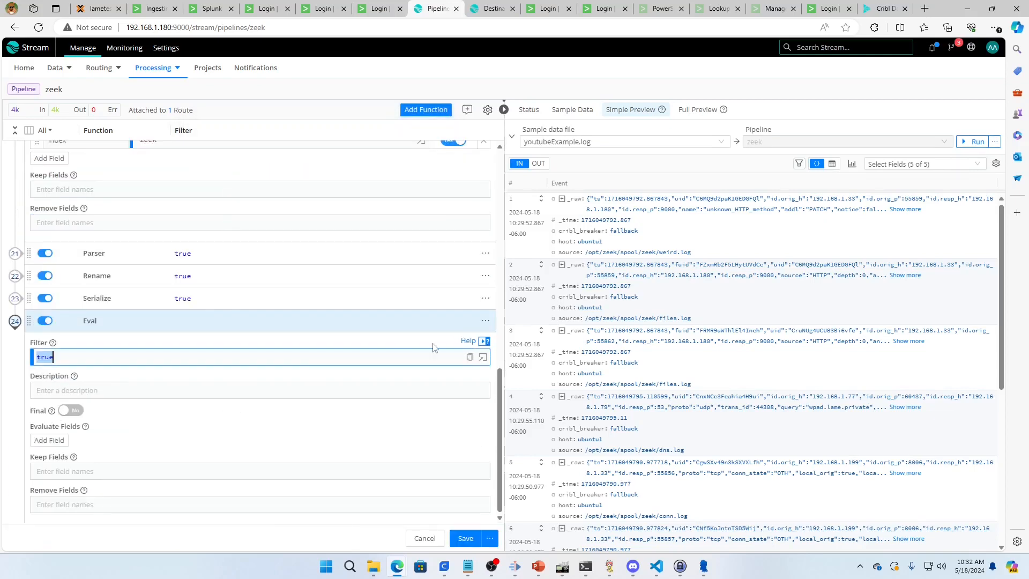
Delete the newly added Eval function from the end of the pipeline
{"action": "left_click", "coordinate": [486, 323]}
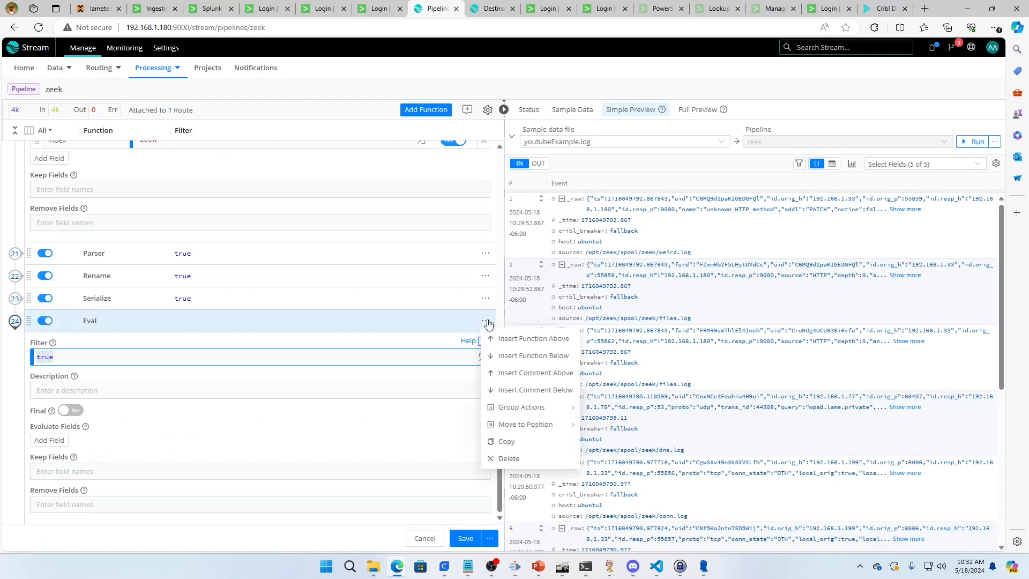
{"action": "left_click", "coordinate": [508, 458]}
{"action": "left_click", "coordinate": [582, 142]}
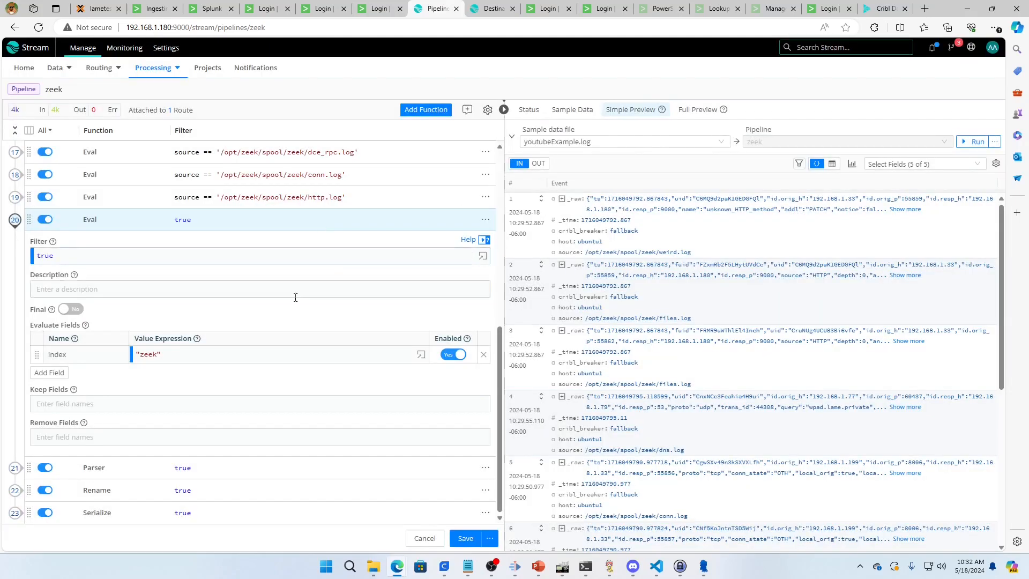
Inspect the index field and its value expression in Eval function 20, compare the outgoing and incoming events, and collapse the function
{"action": "left_click", "coordinate": [65, 355]}
{"action": "double_click", "coordinate": [65, 354]}
{"action": "left_click", "coordinate": [154, 356]}
{"action": "double_click", "coordinate": [143, 355]}
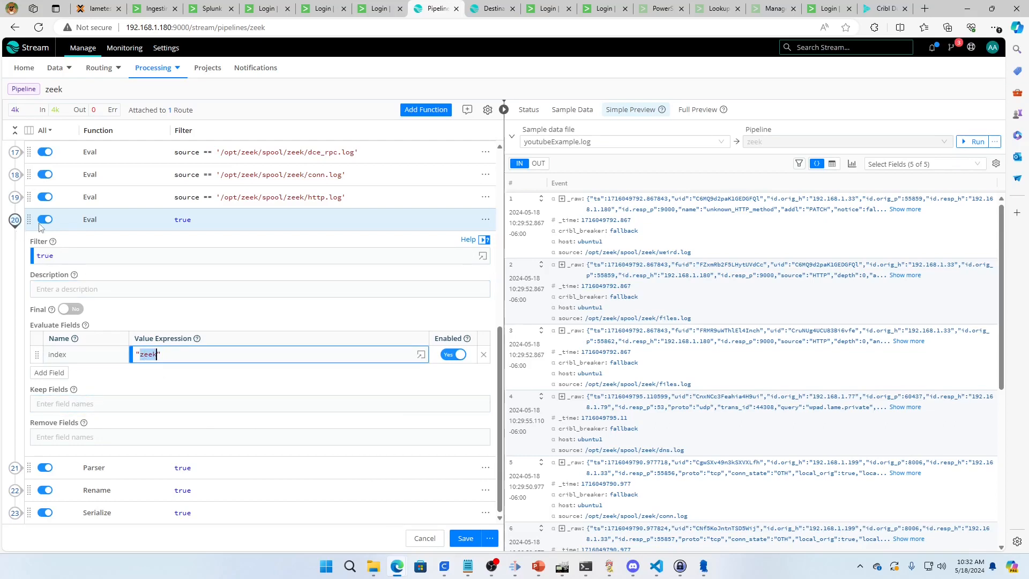
{"action": "left_click", "coordinate": [536, 164]}
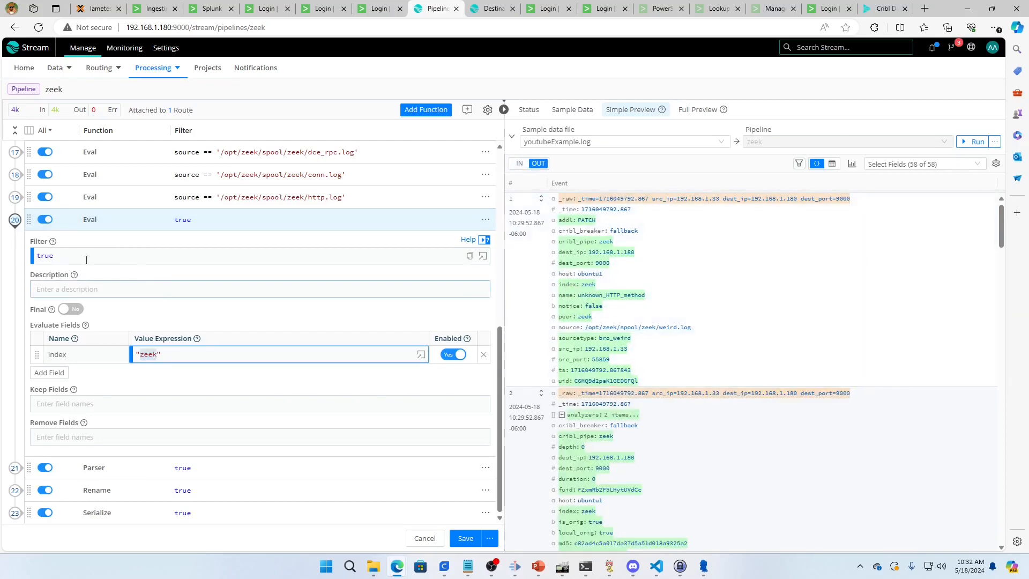
{"action": "left_click", "coordinate": [519, 164]}
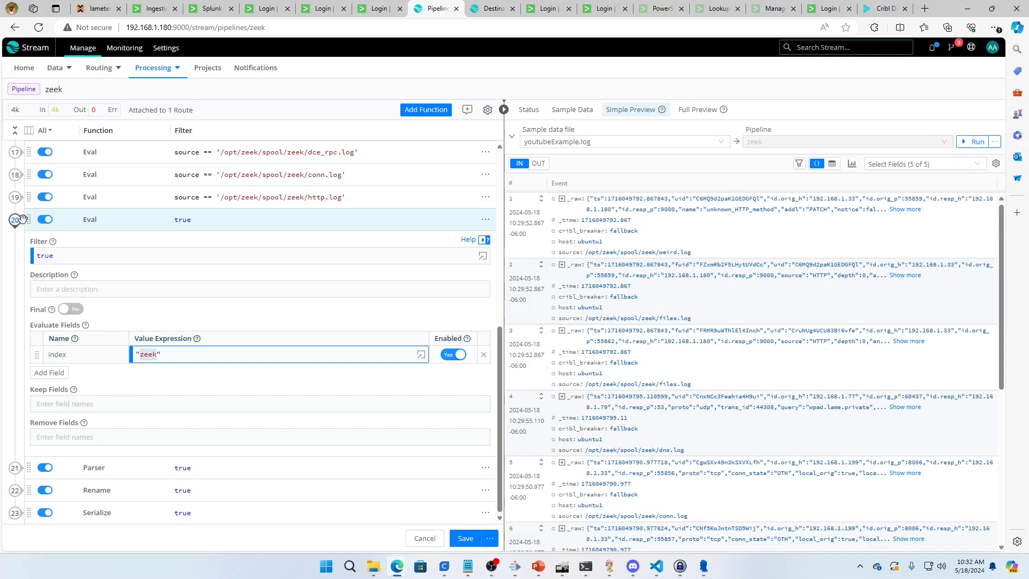
{"action": "left_click", "coordinate": [14, 231]}
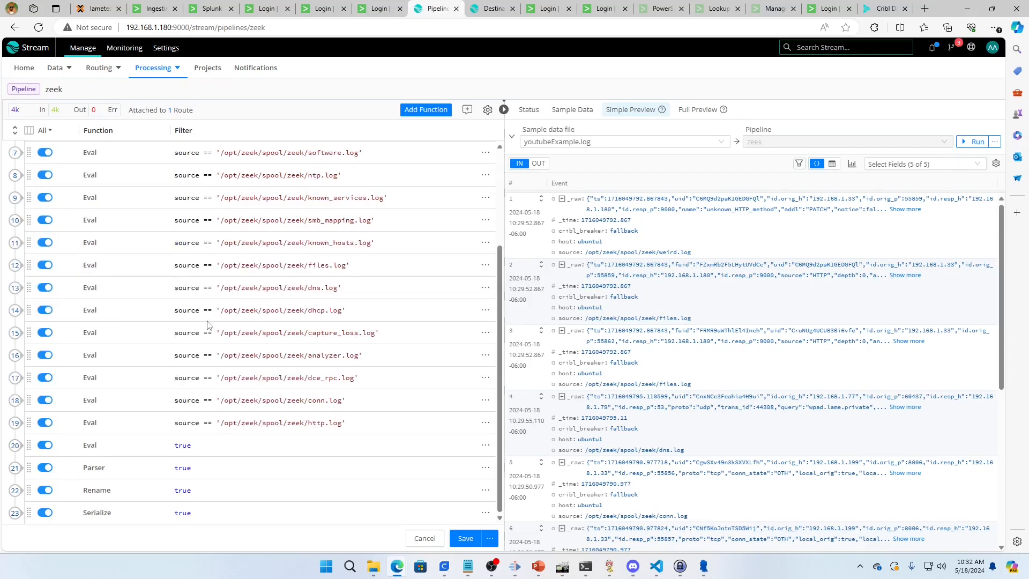
Expand the _raw data of the first and second incoming events to examine their fields
{"action": "scroll", "coordinate": [214, 328], "scroll_direction": "up", "scroll_amount": 3}
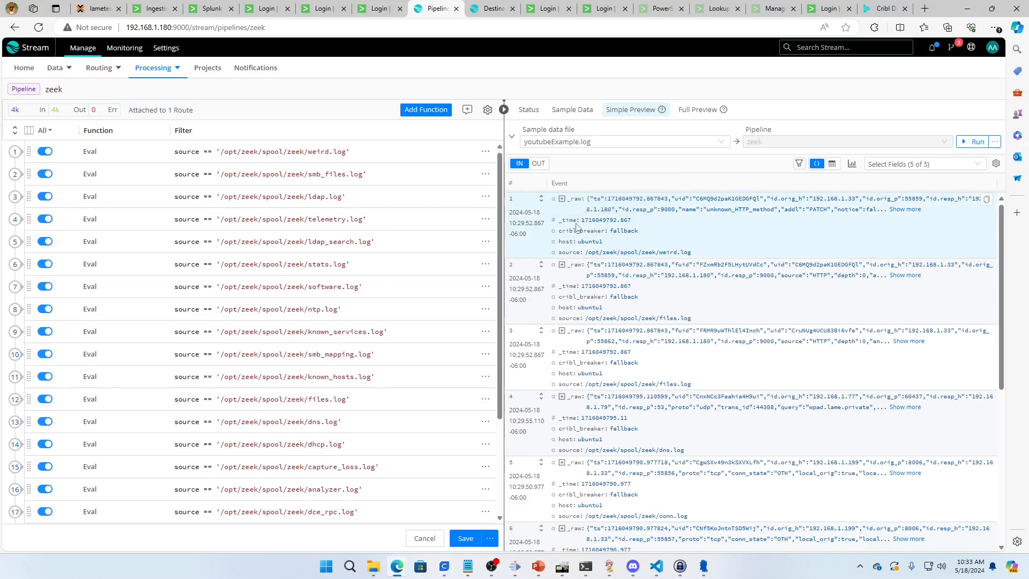
{"action": "left_click", "coordinate": [561, 198]}
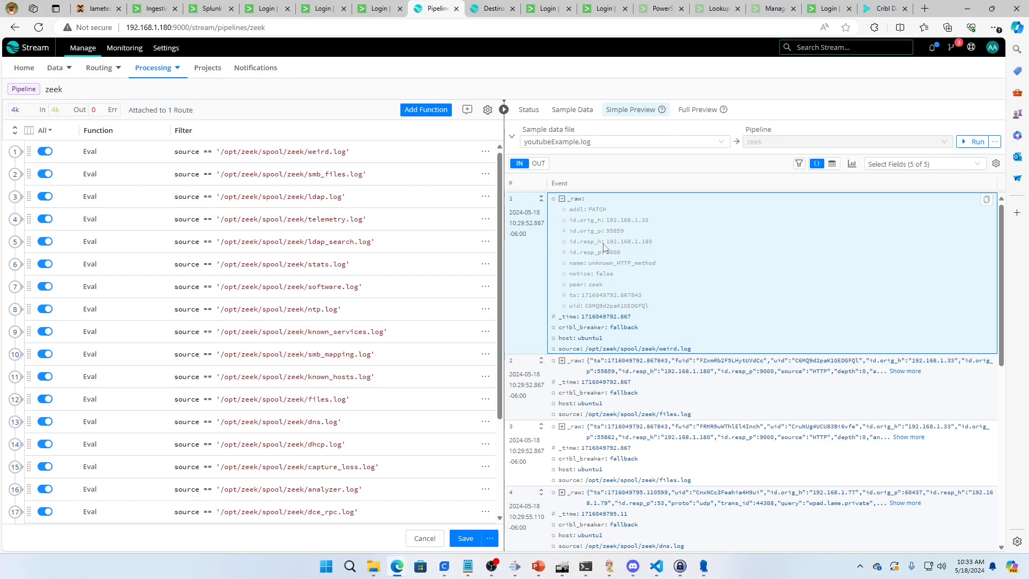
{"action": "left_click", "coordinate": [561, 200]}
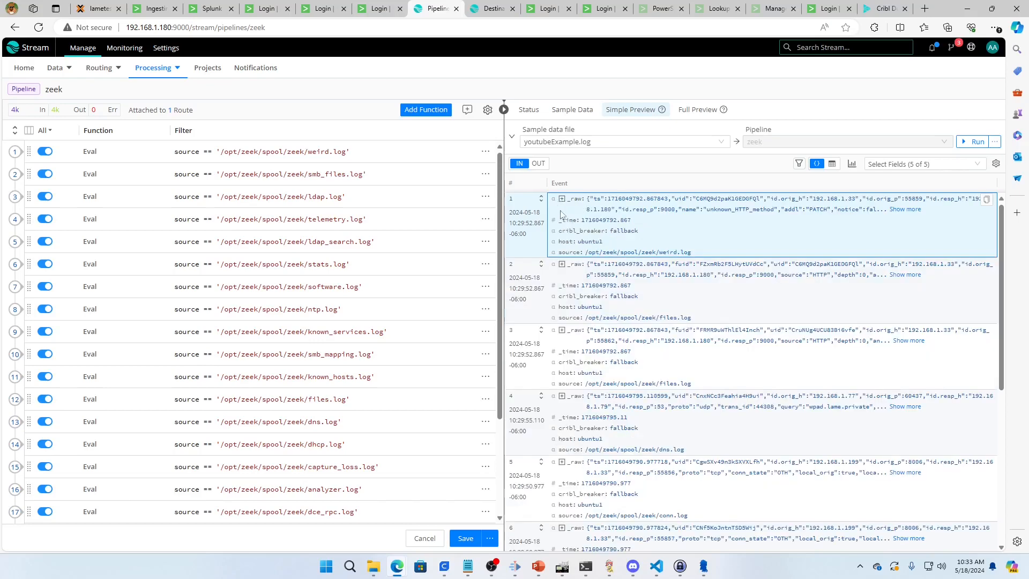
{"action": "left_click", "coordinate": [561, 265]}
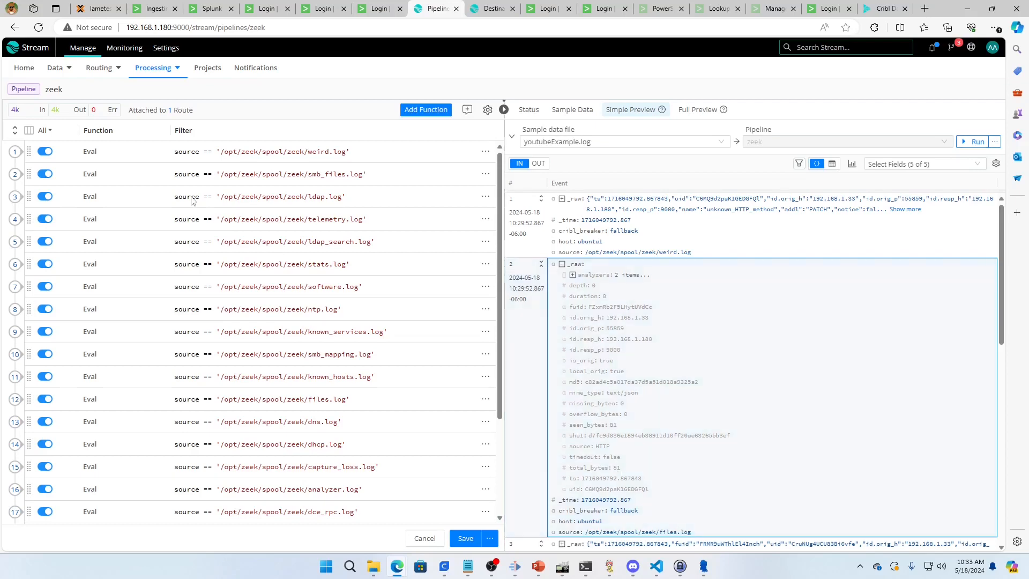
Inspect the weird.log Eval function's filter and sourcetype expression, comparing them with the first event's source and the processed output
{"action": "left_click", "coordinate": [32, 152]}
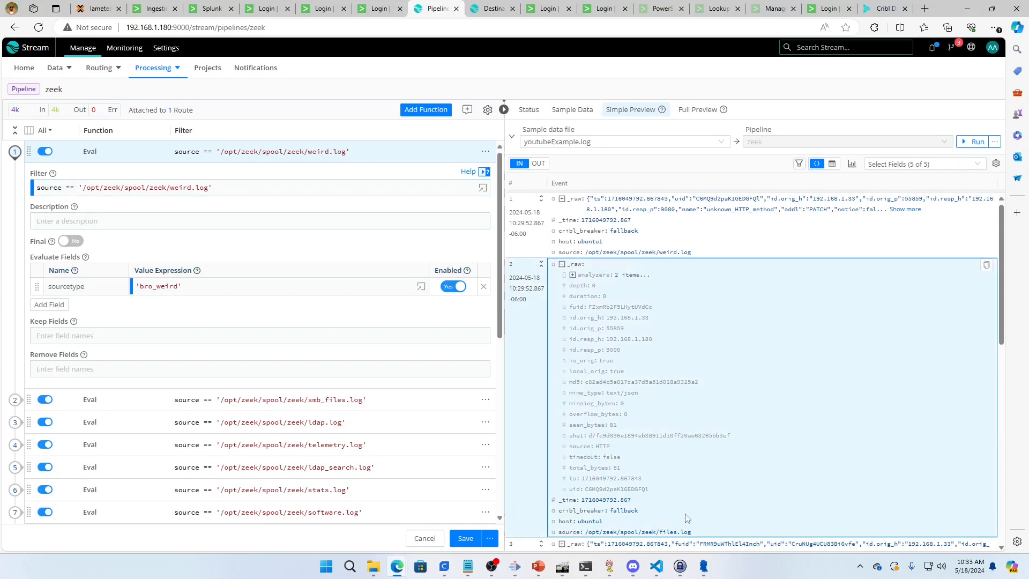
{"action": "left_click", "coordinate": [562, 199]}
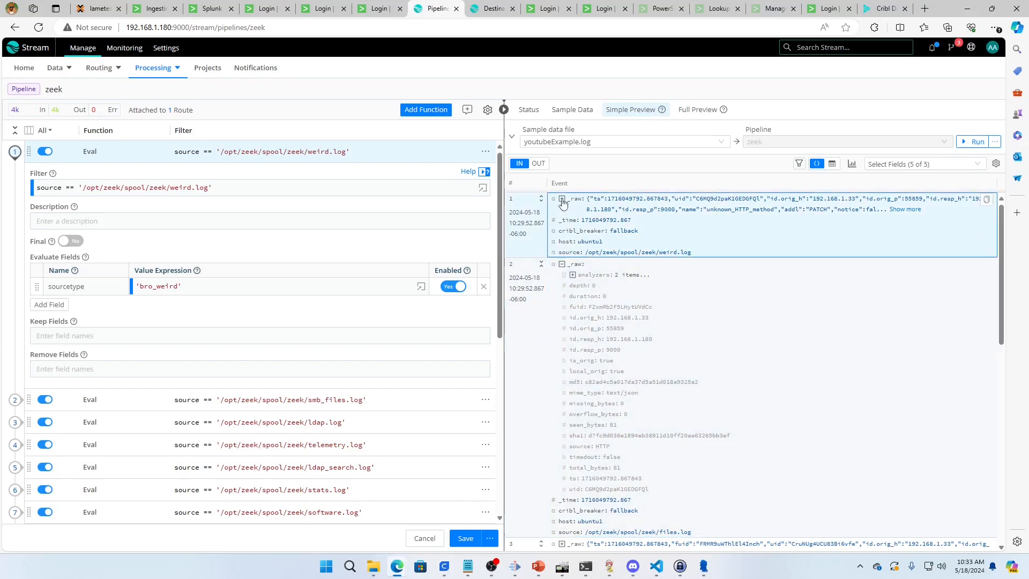
{"action": "left_click_drag", "start_coordinate": [692, 349], "coordinate": [584, 349]}
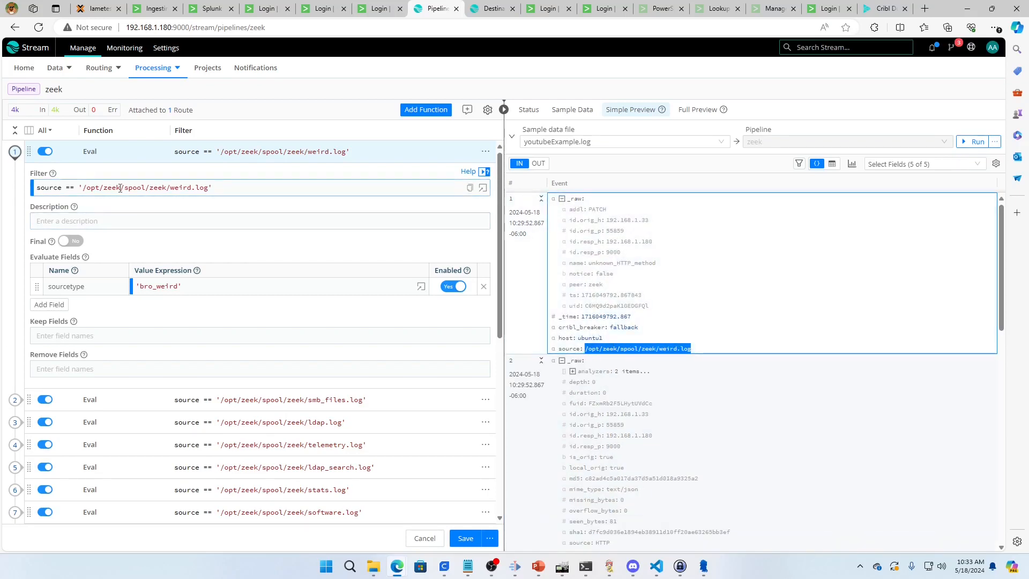
{"action": "left_click", "coordinate": [69, 188]}
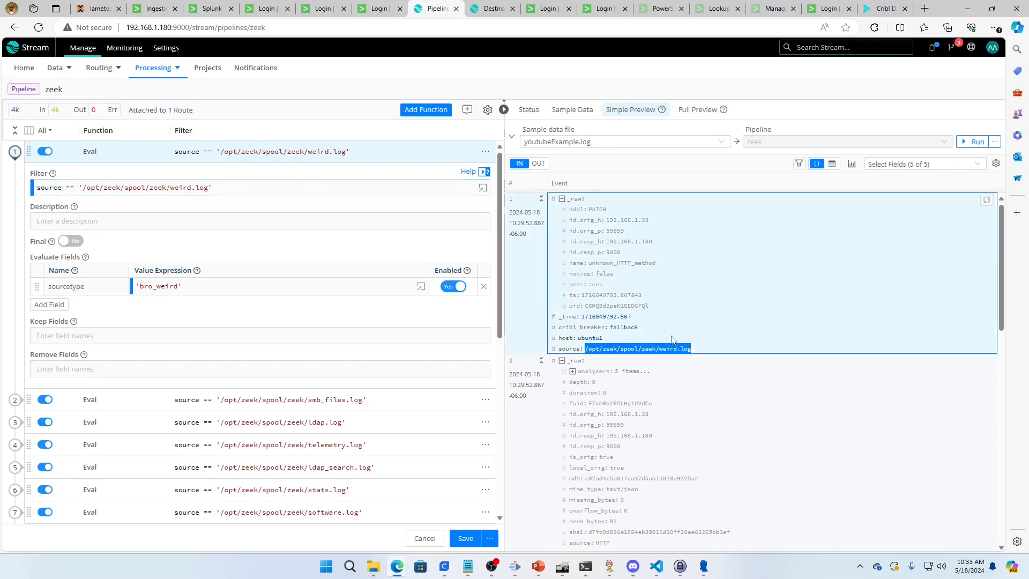
{"action": "left_click", "coordinate": [76, 286]}
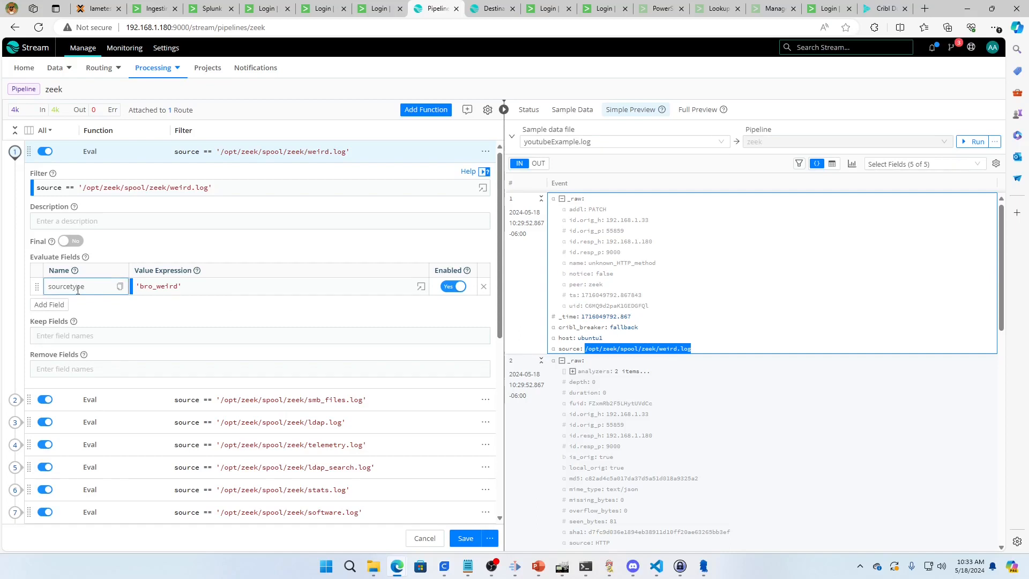
{"action": "left_click", "coordinate": [146, 291]}
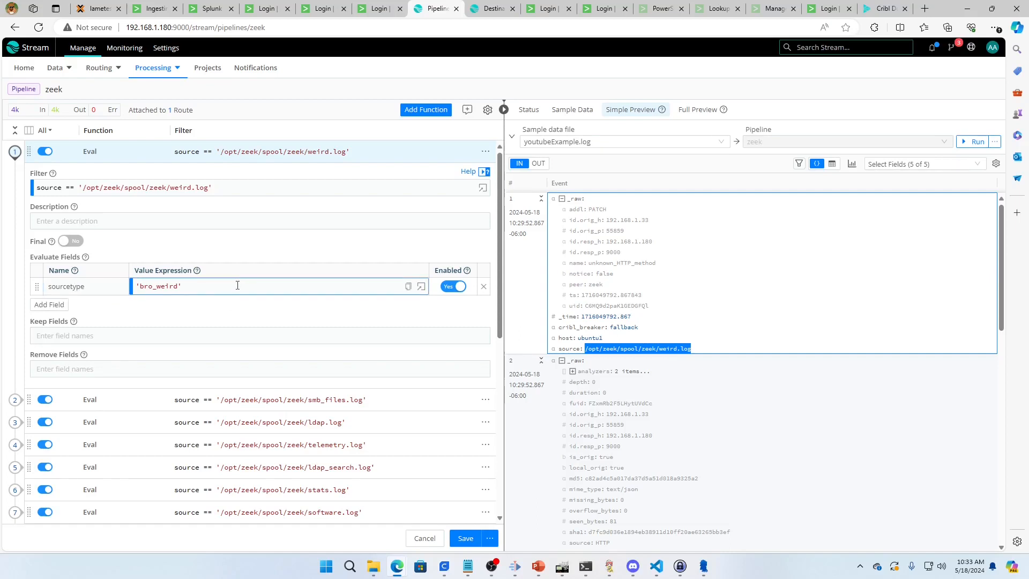
{"action": "left_click", "coordinate": [540, 171]}
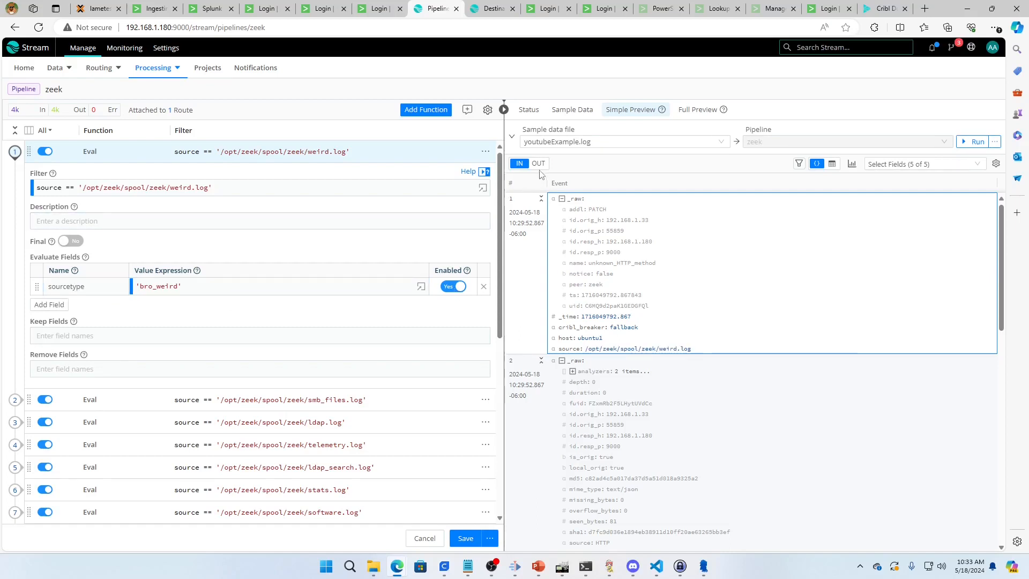
{"action": "left_click", "coordinate": [539, 164]}
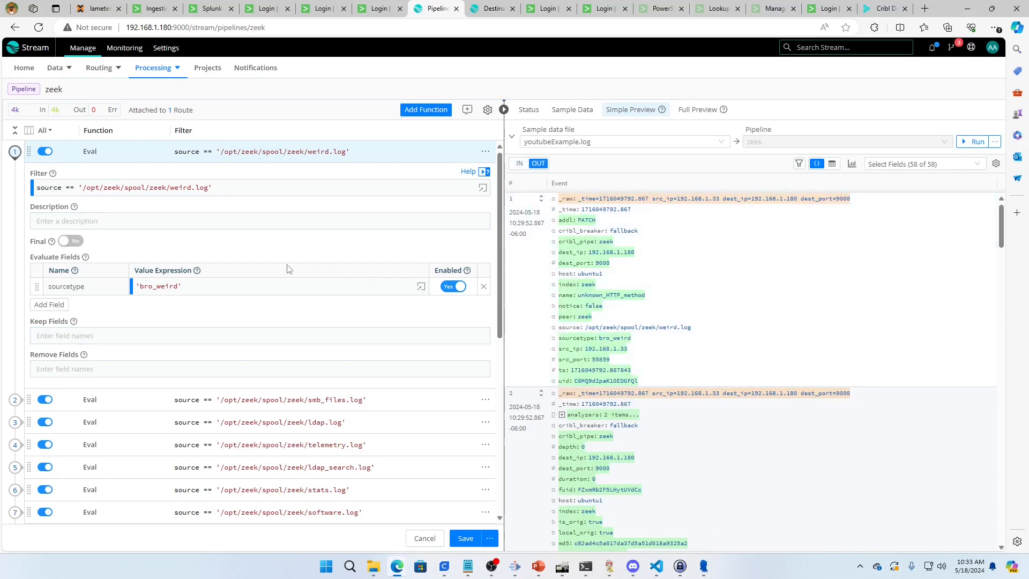
Review the source filters of the pipeline's remaining Eval functions and collapse the weird.log function
{"action": "scroll", "coordinate": [287, 269], "scroll_direction": "down", "scroll_amount": 3}
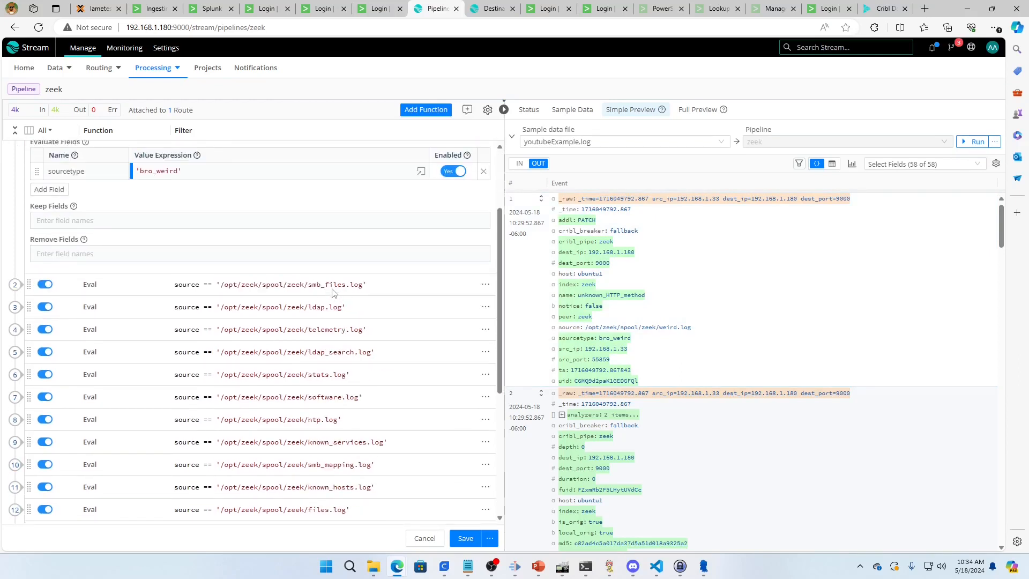
{"action": "scroll", "coordinate": [364, 453], "scroll_direction": "down", "scroll_amount": 5}
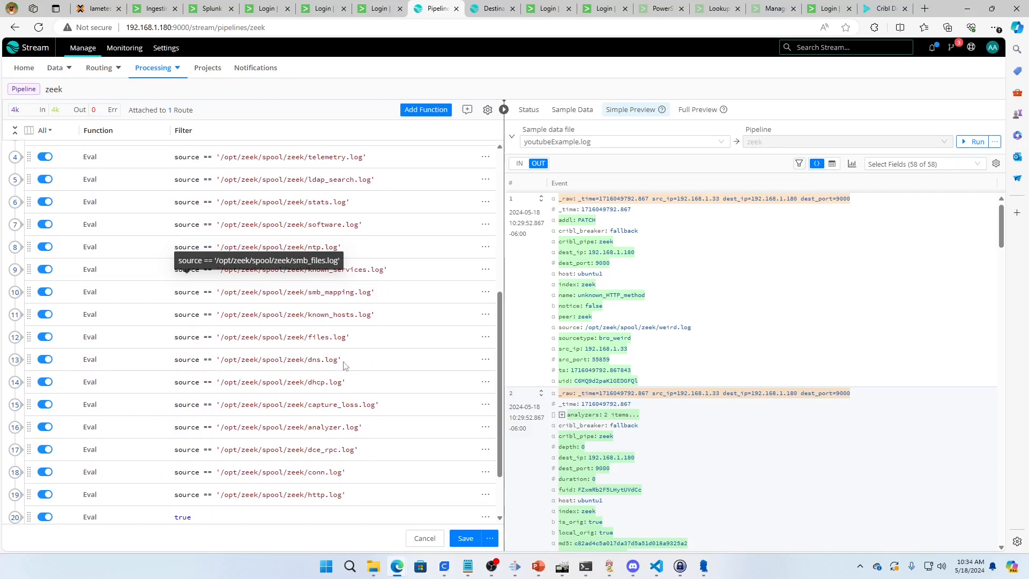
{"action": "scroll", "coordinate": [379, 308], "scroll_direction": "up", "scroll_amount": 2}
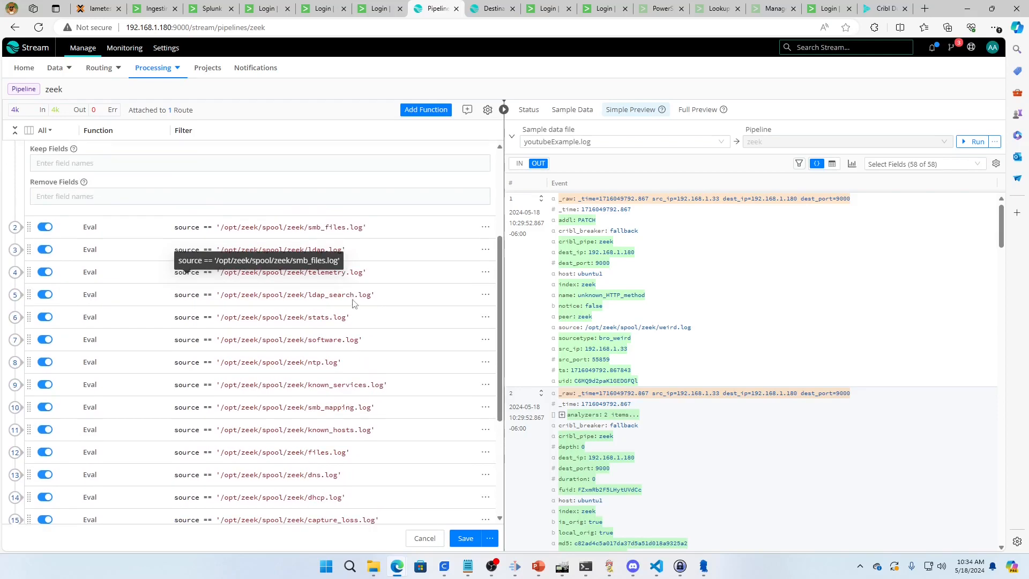
{"action": "scroll", "coordinate": [352, 304], "scroll_direction": "down", "scroll_amount": 2}
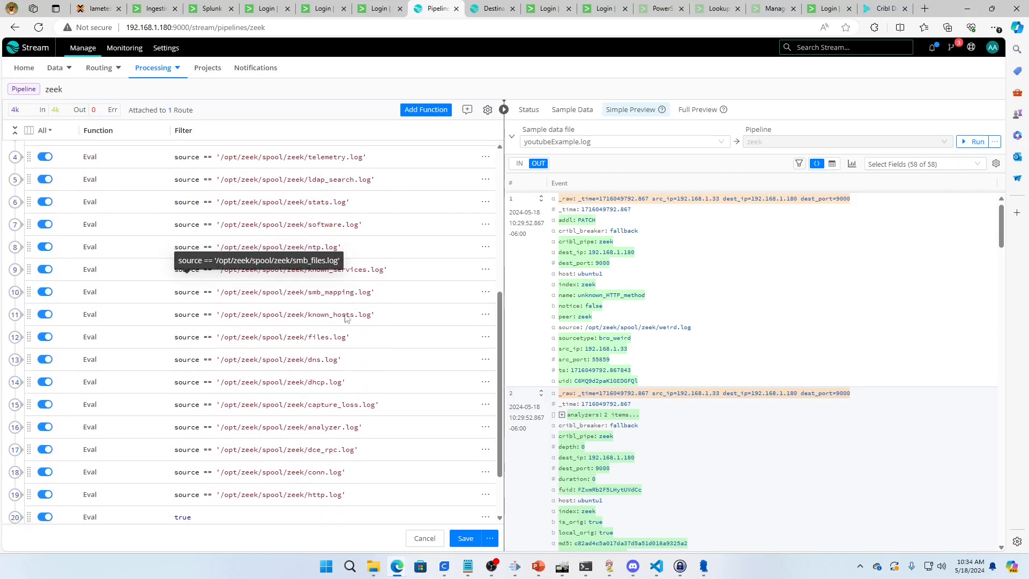
{"action": "scroll", "coordinate": [306, 192], "scroll_direction": "up", "scroll_amount": 2}
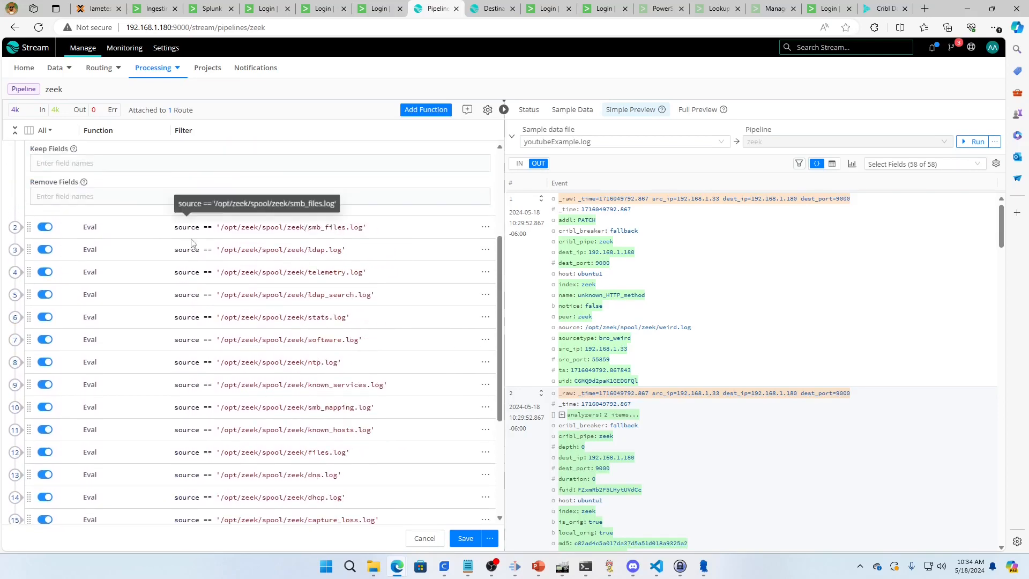
{"action": "scroll", "coordinate": [191, 242], "scroll_direction": "up", "scroll_amount": 3}
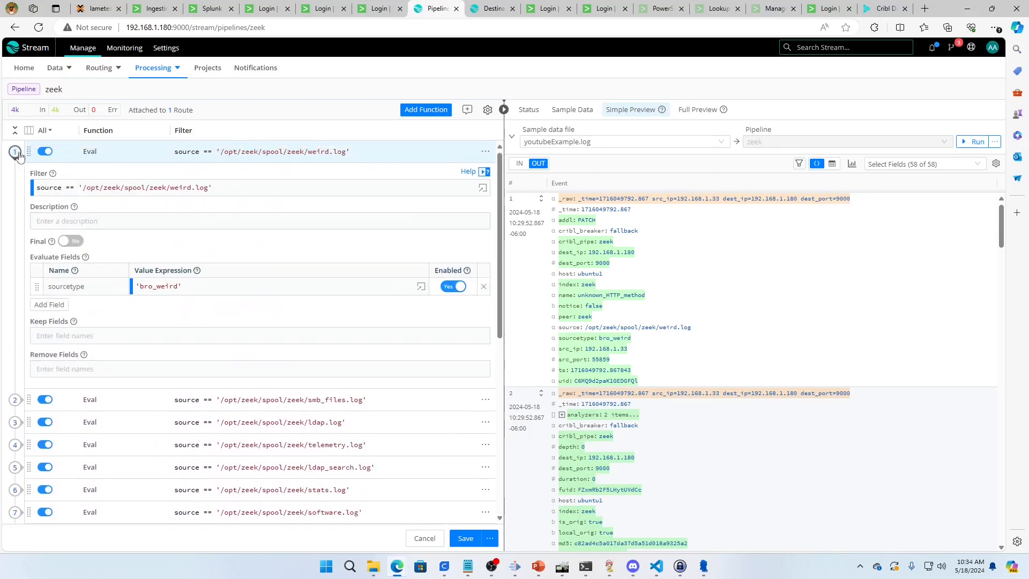
{"action": "left_click", "coordinate": [16, 152]}
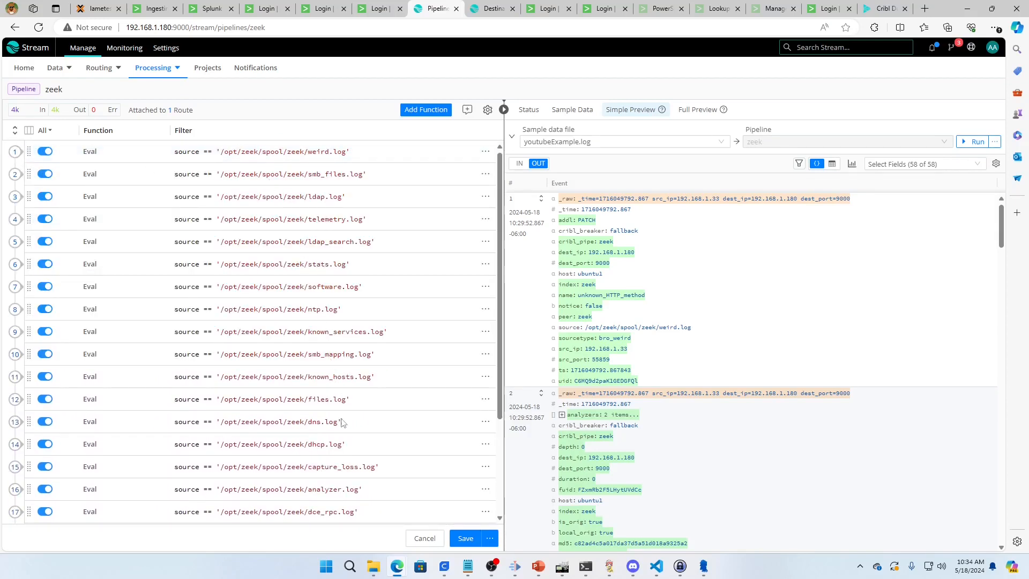
{"action": "scroll", "coordinate": [343, 471], "scroll_direction": "down", "scroll_amount": 2}
{"action": "scroll", "coordinate": [336, 438], "scroll_direction": "up", "scroll_amount": 1}
{"action": "scroll", "coordinate": [335, 438], "scroll_direction": "up", "scroll_amount": 1}
{"action": "scroll", "coordinate": [299, 317], "scroll_direction": "up", "scroll_amount": 1}
{"action": "scroll", "coordinate": [299, 316], "scroll_direction": "down", "scroll_amount": 2}
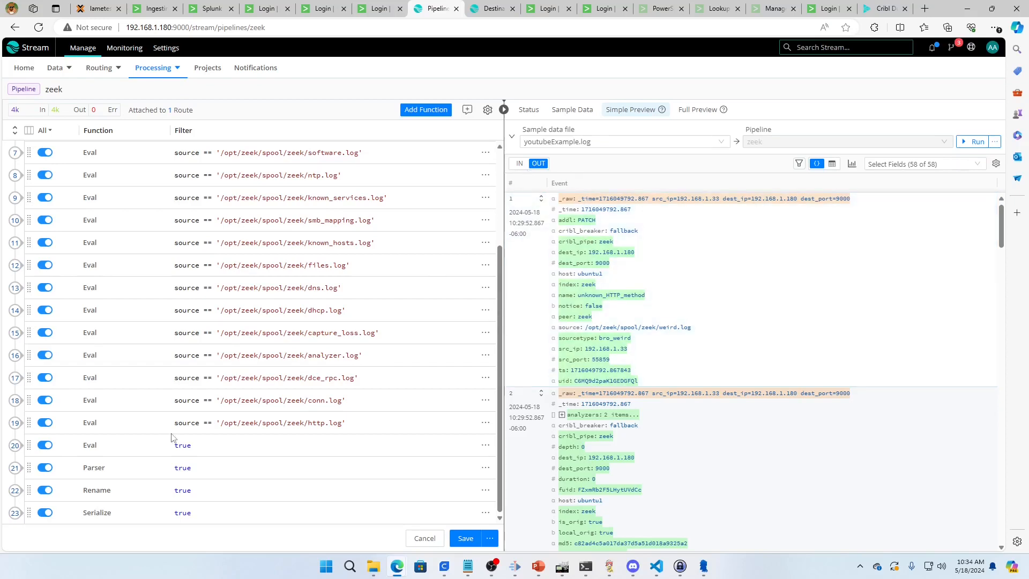
Review the first incoming event's parsed and raw JSON forms, and open the pipeline's Parser function
{"action": "left_click", "coordinate": [519, 163]}
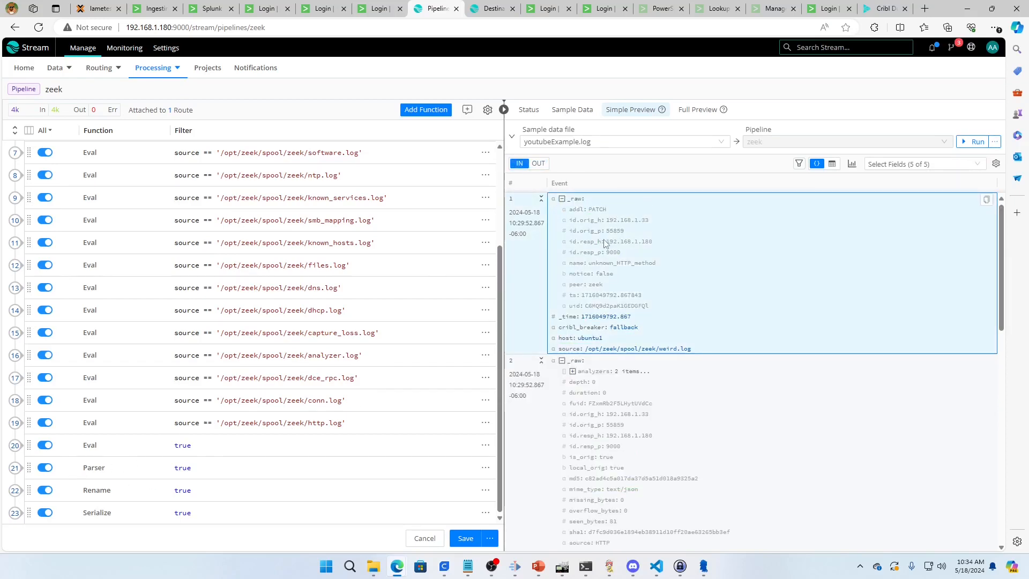
{"action": "left_click", "coordinate": [562, 200]}
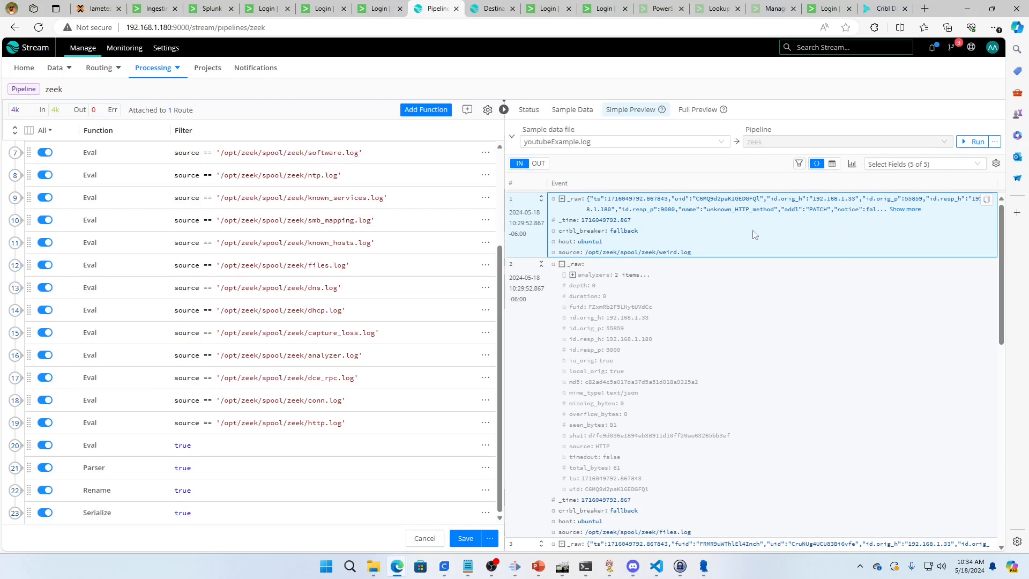
{"action": "left_click", "coordinate": [16, 468]}
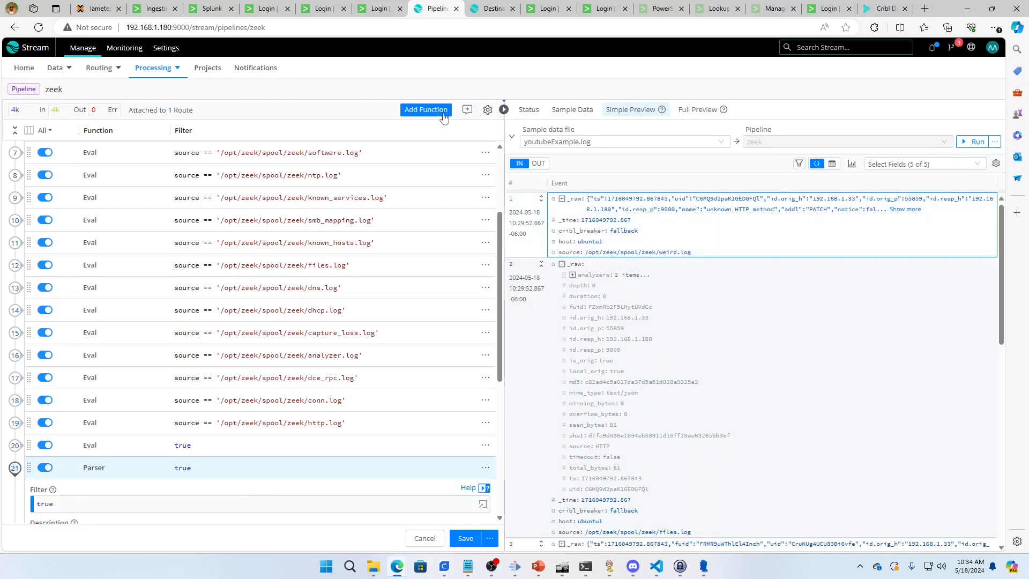
Review the open Parser function's extraction settings and its available parser types, keeping JSON Object as the type
{"action": "left_click", "coordinate": [426, 109]}
{"action": "left_click", "coordinate": [383, 109]}
{"action": "scroll", "coordinate": [163, 335], "scroll_direction": "down", "scroll_amount": 4}
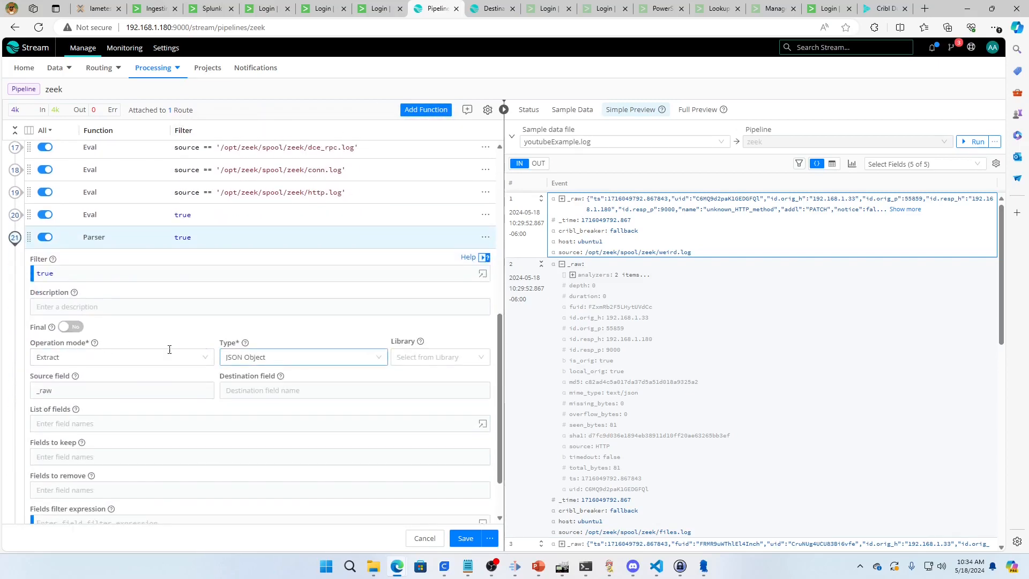
{"action": "left_click", "coordinate": [82, 303]}
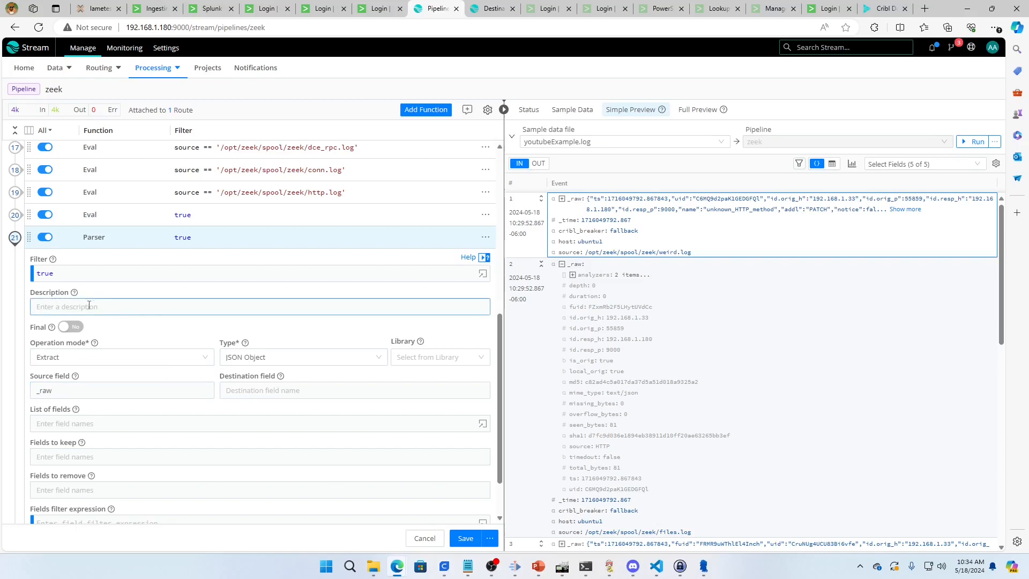
{"action": "left_click", "coordinate": [314, 358]}
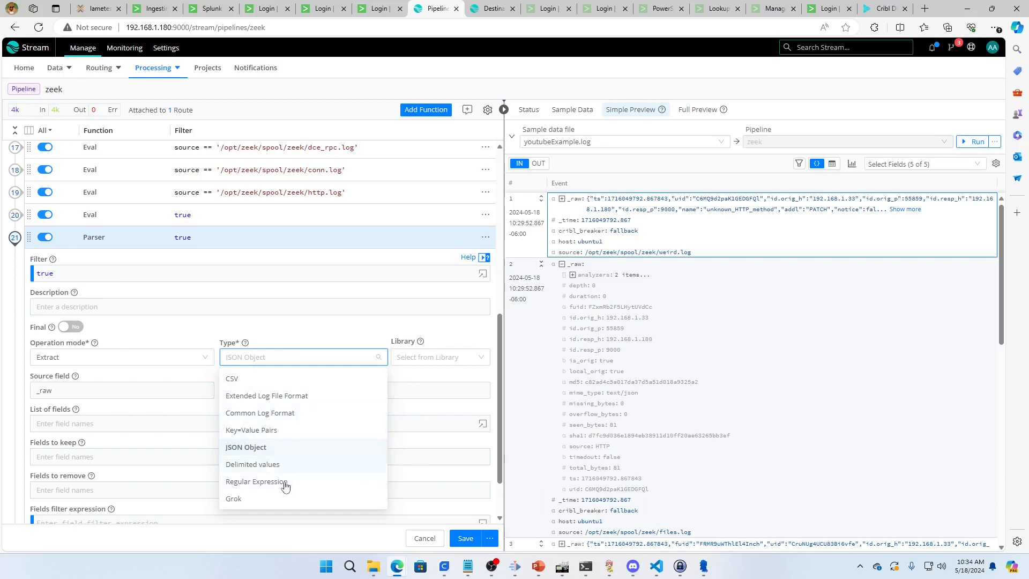
{"action": "left_click", "coordinate": [259, 447]}
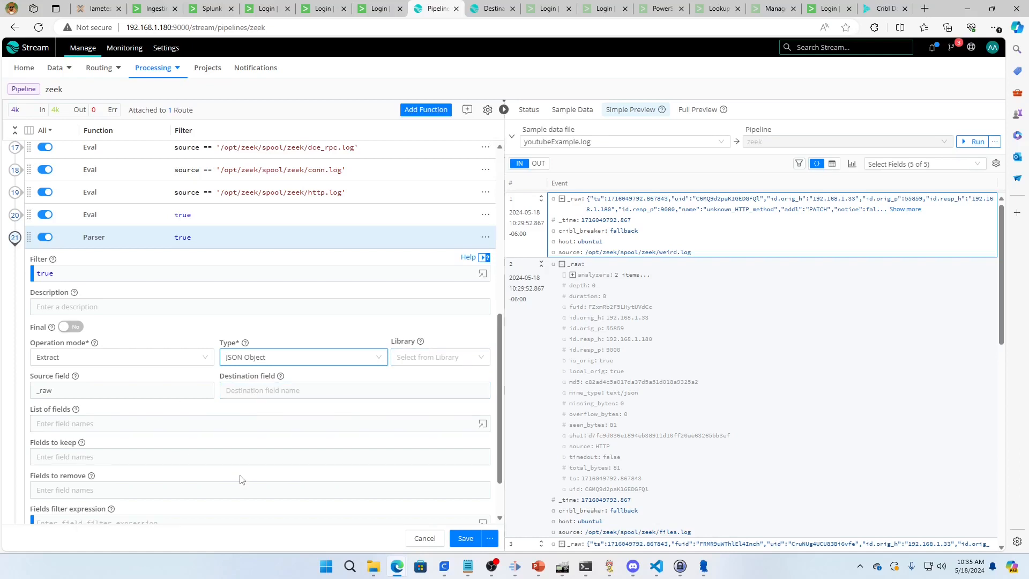
{"action": "scroll", "coordinate": [240, 480], "scroll_direction": "down", "scroll_amount": 2}
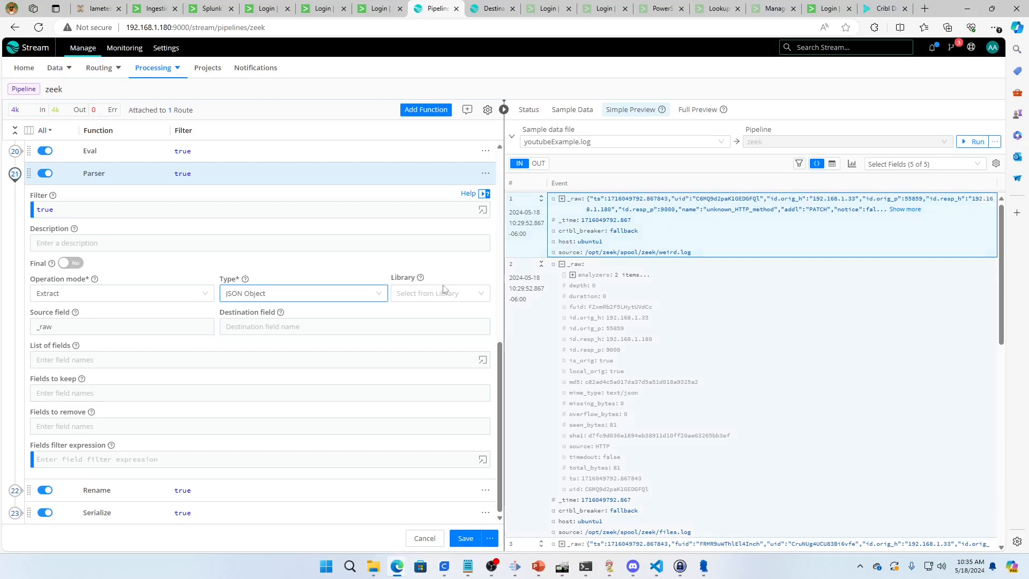
{"action": "left_click", "coordinate": [329, 294]}
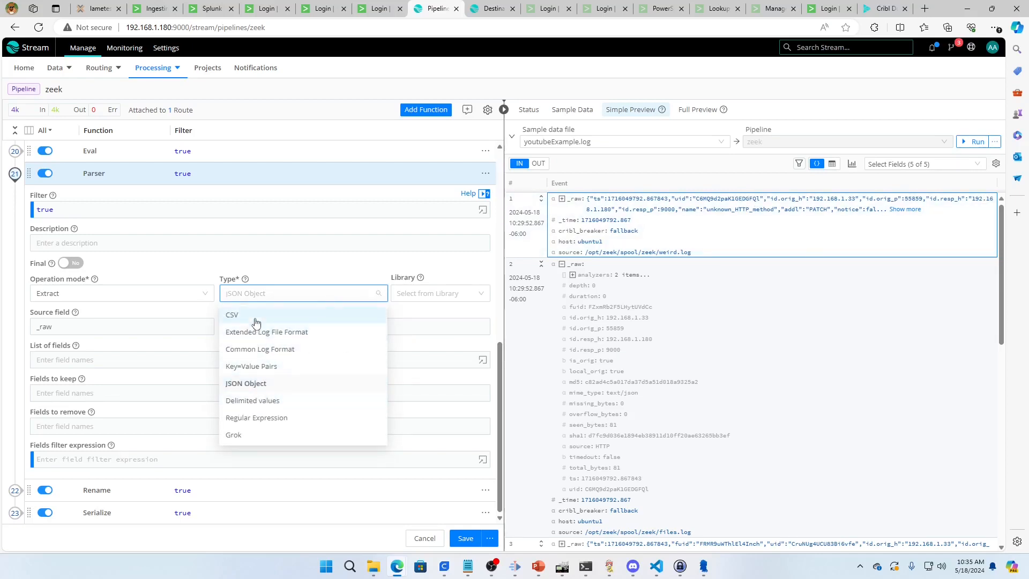
Add a second Parser function to the zeek pipeline and enter ts, uid and src_ip as its list of fields
{"action": "left_click", "coordinate": [416, 111]}
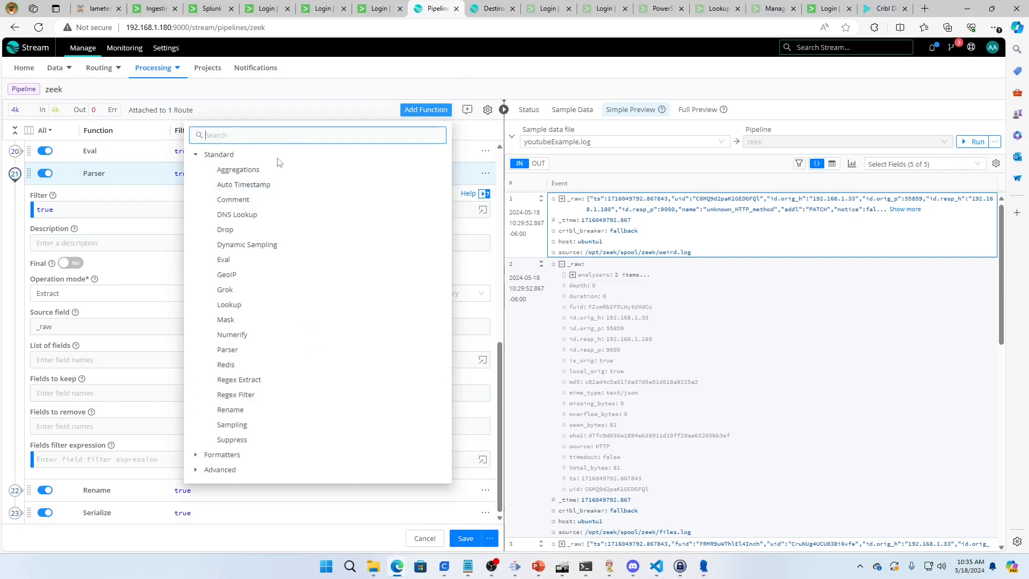
{"action": "type", "text": "parser"}
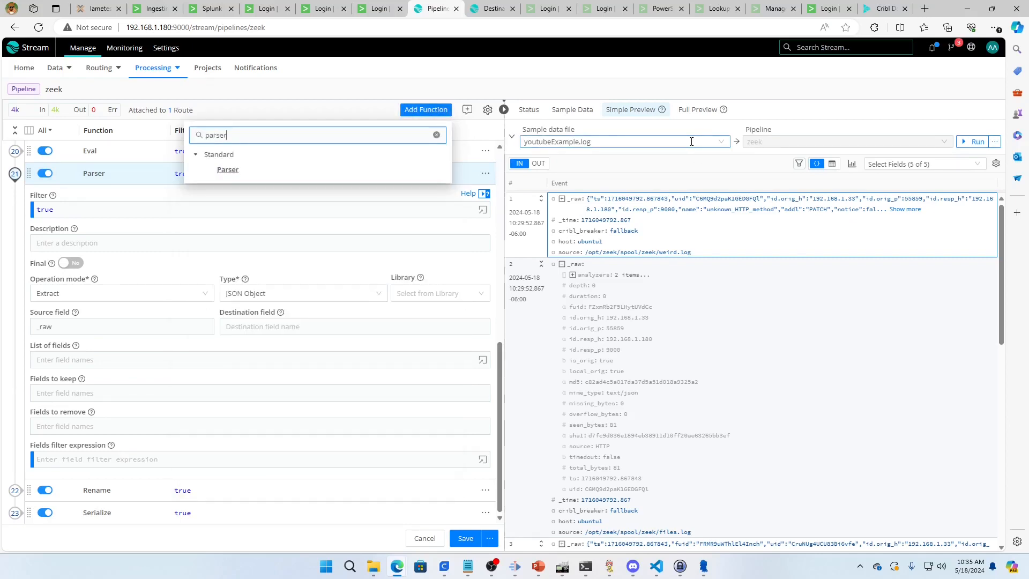
{"action": "left_click", "coordinate": [231, 170]}
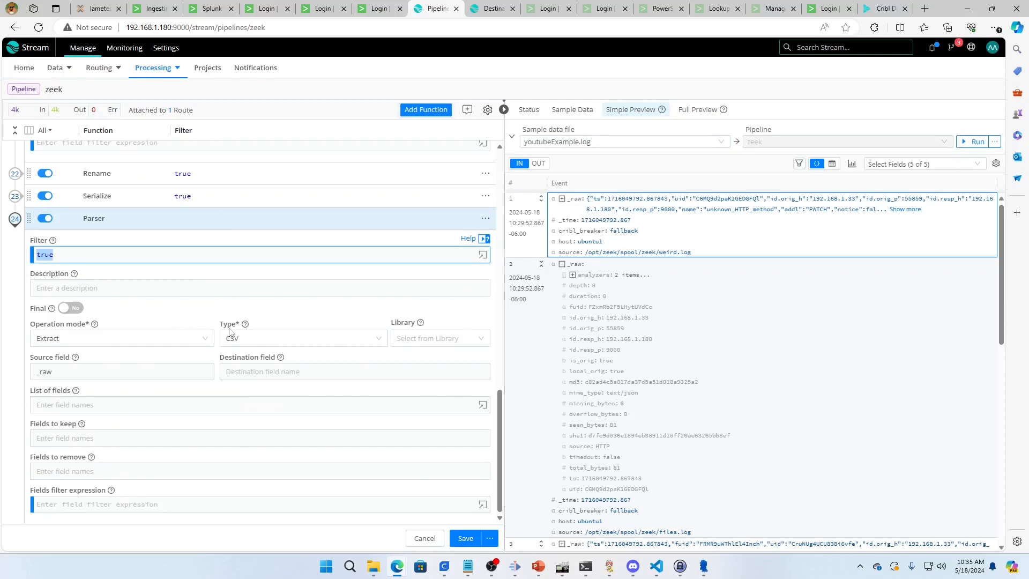
{"action": "left_click", "coordinate": [196, 405]}
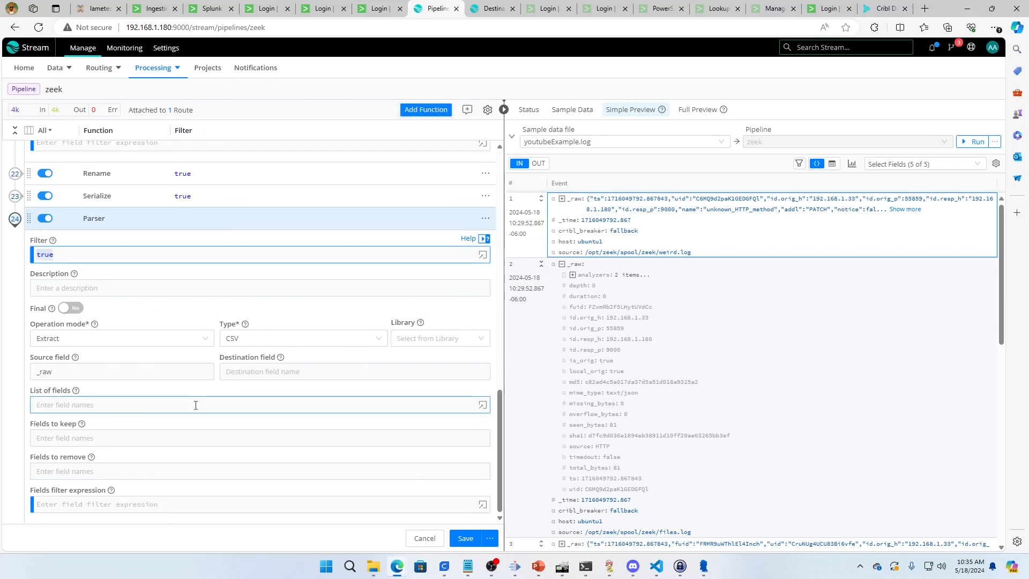
{"action": "type", "text": "ts"}
{"action": "key", "text": "Return"}
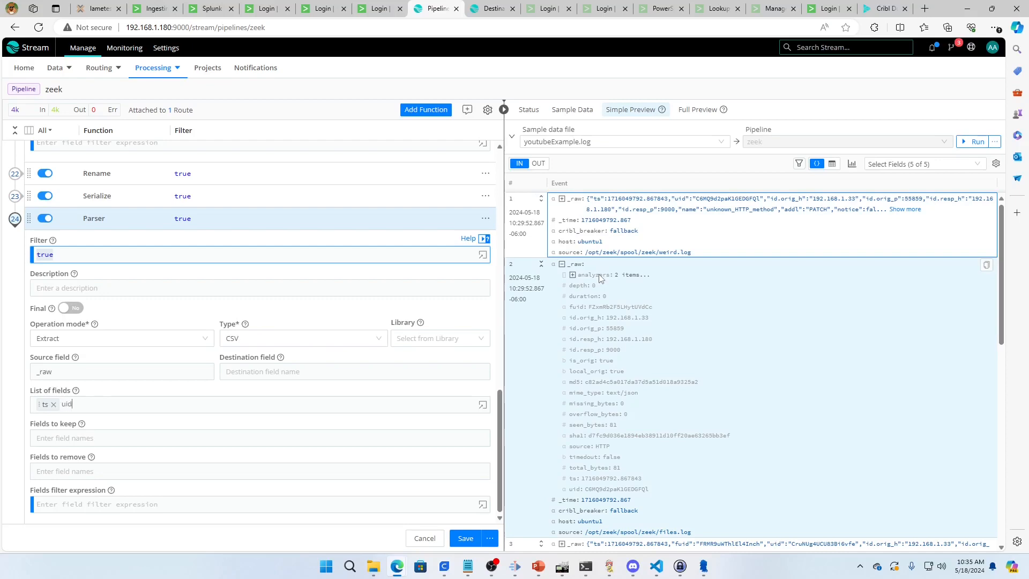
{"action": "type", "text": "uid"}
{"action": "key", "text": "Return"}
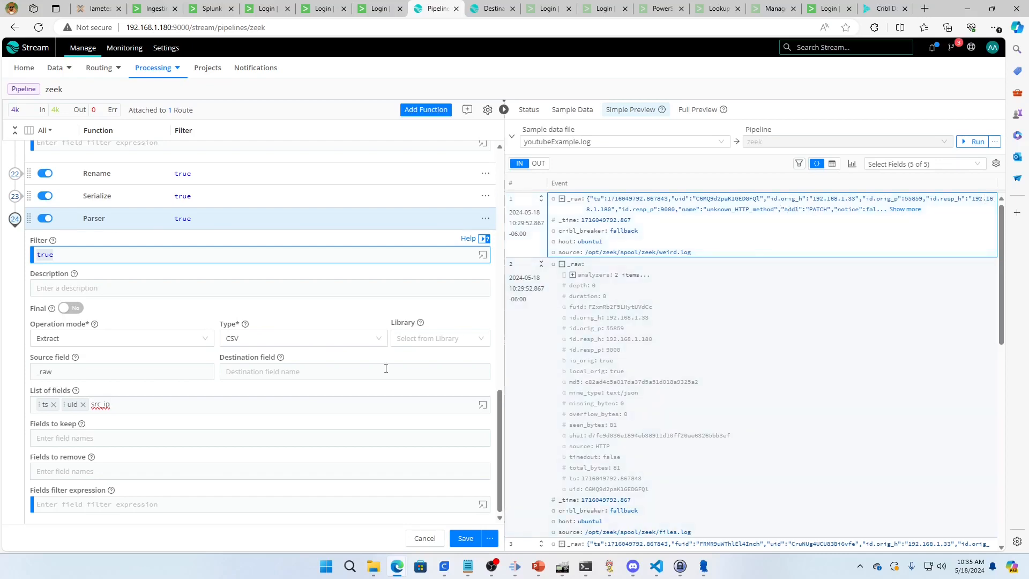
{"action": "key", "text": "Return"}
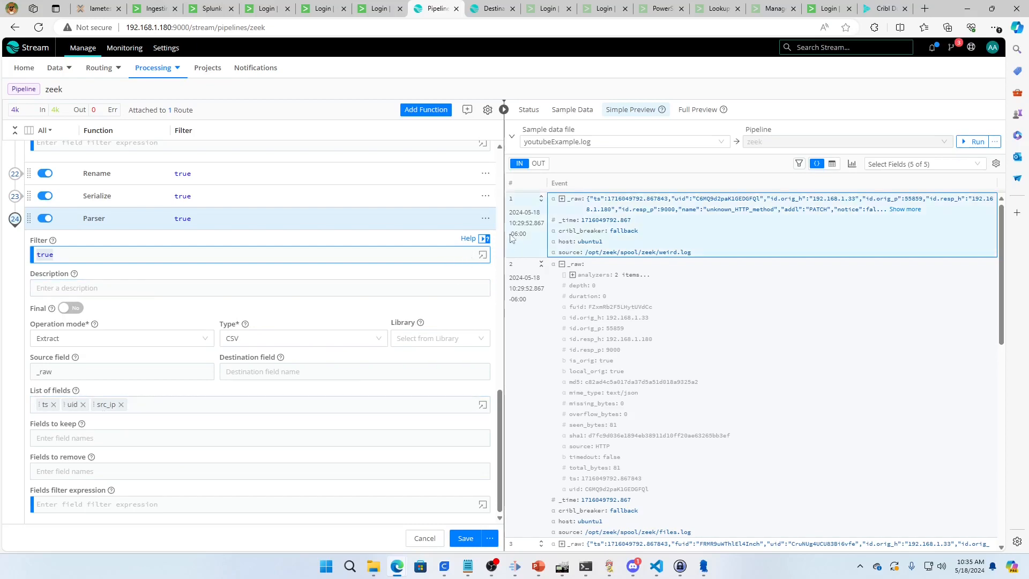
Delete the newly added CSV Parser function from the end of the pipeline
{"action": "left_click", "coordinate": [484, 219]}
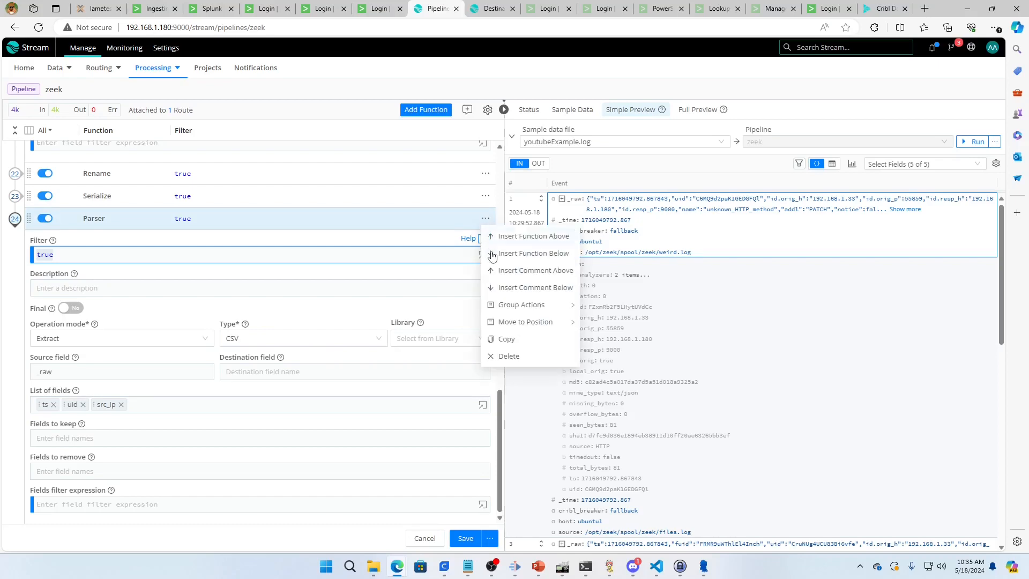
{"action": "left_click", "coordinate": [503, 353]}
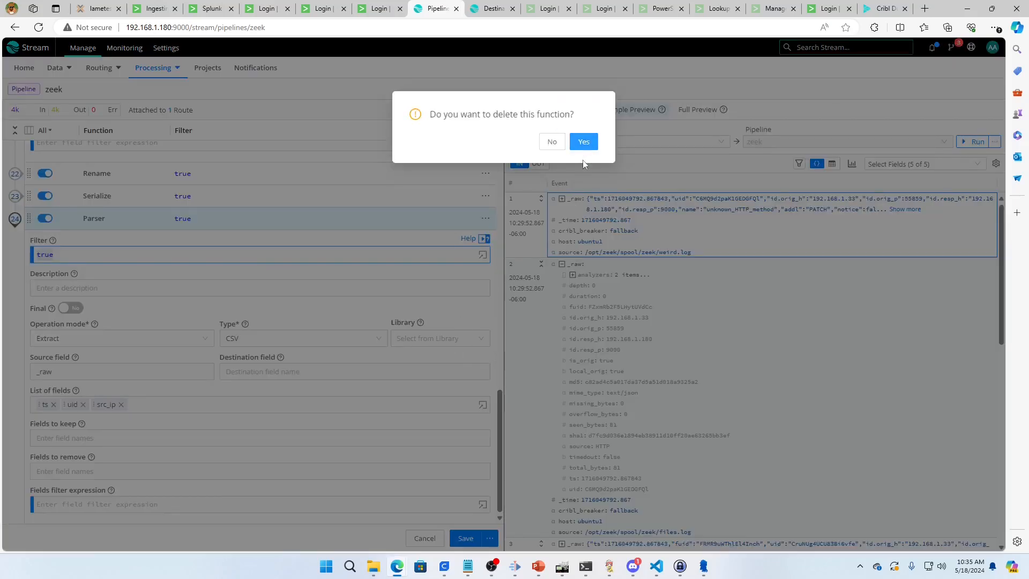
{"action": "left_click", "coordinate": [583, 142]}
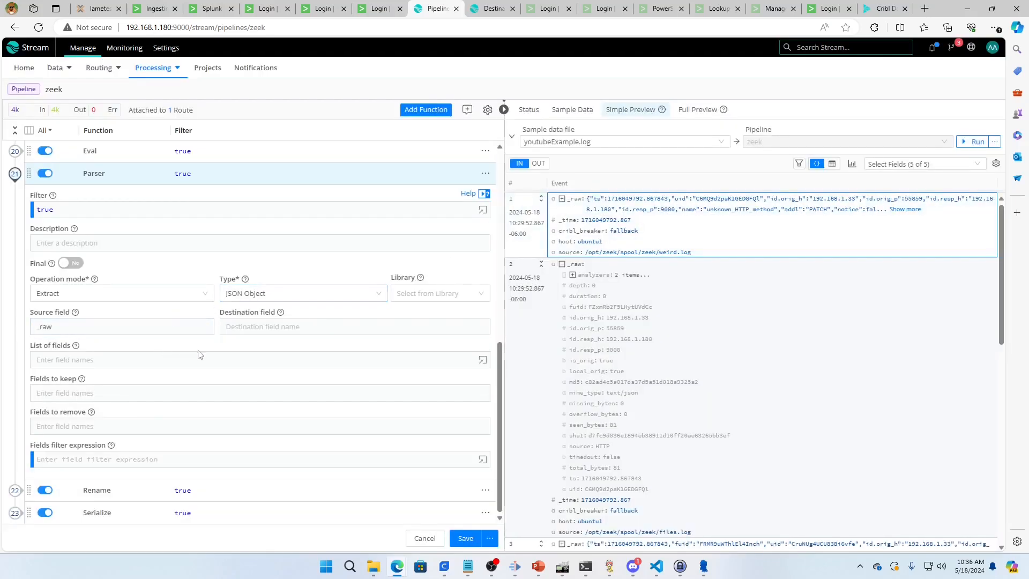
Inspect the Rename function's field mappings and compare them with the processed output events
{"action": "left_click", "coordinate": [157, 393]}
{"action": "left_click", "coordinate": [21, 492]}
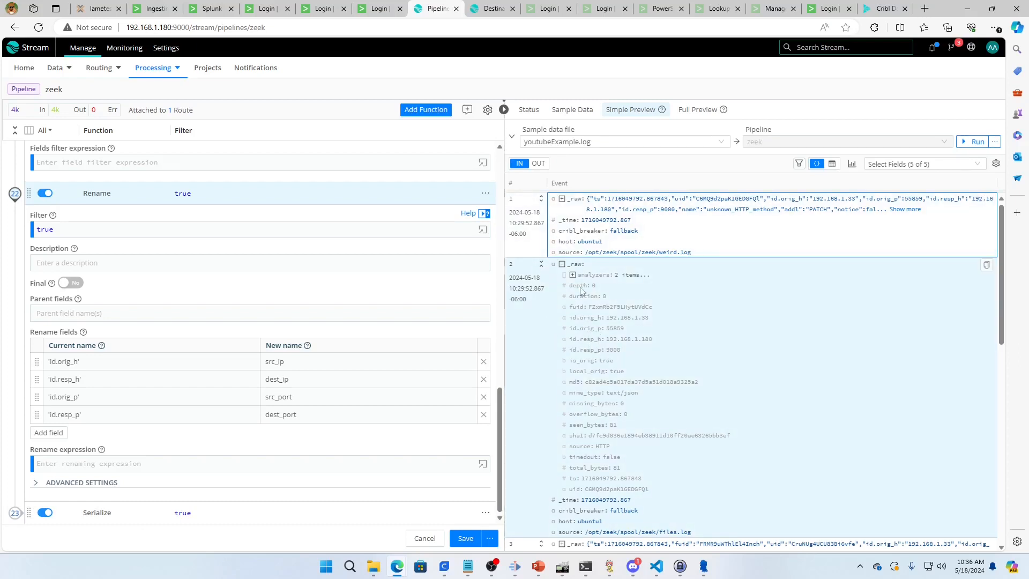
{"action": "left_click", "coordinate": [538, 164]}
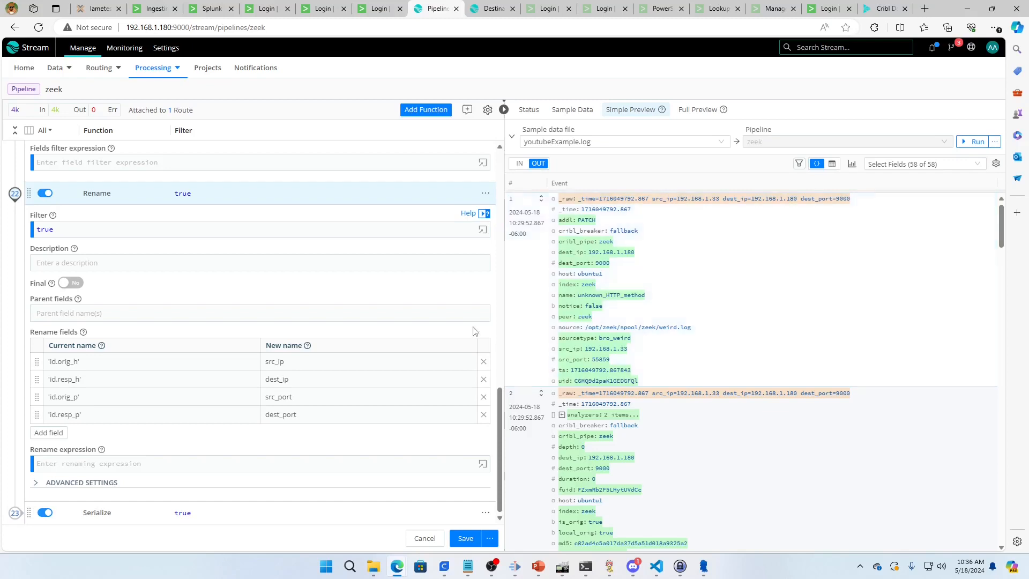
Collapse the Rename and Parser functions and inspect the Serialize function's type, fields to serialize and destination field
{"action": "left_click", "coordinate": [17, 197]}
{"action": "scroll", "coordinate": [108, 261], "scroll_direction": "up", "scroll_amount": 2}
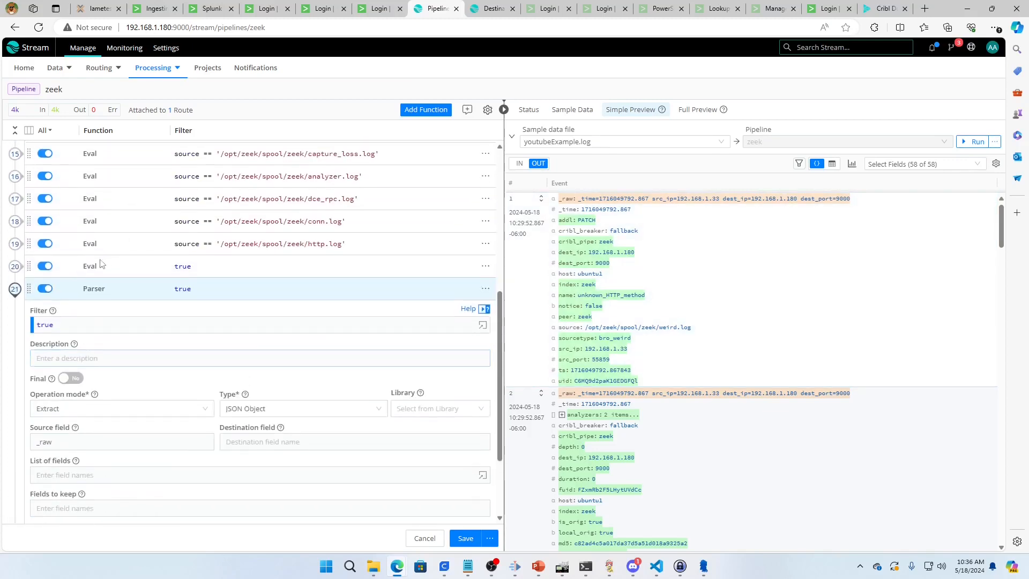
{"action": "left_click", "coordinate": [15, 288]}
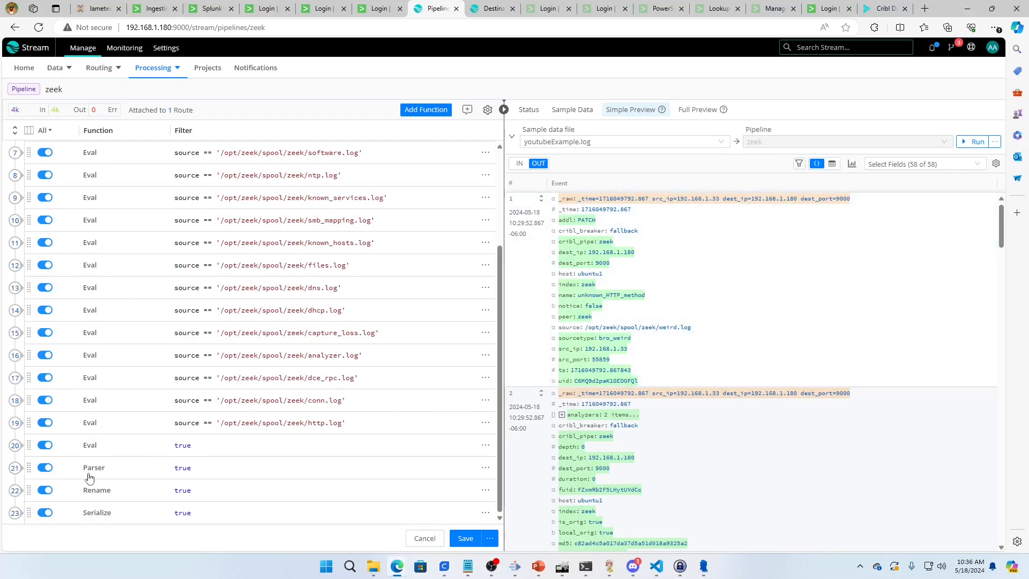
{"action": "left_click", "coordinate": [15, 513]}
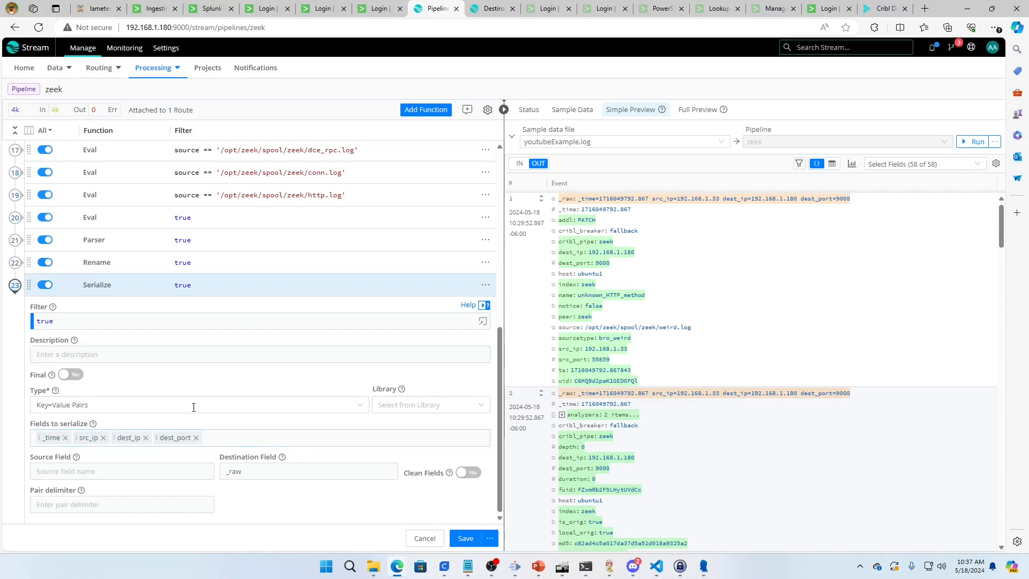
{"action": "left_click", "coordinate": [15, 292]}
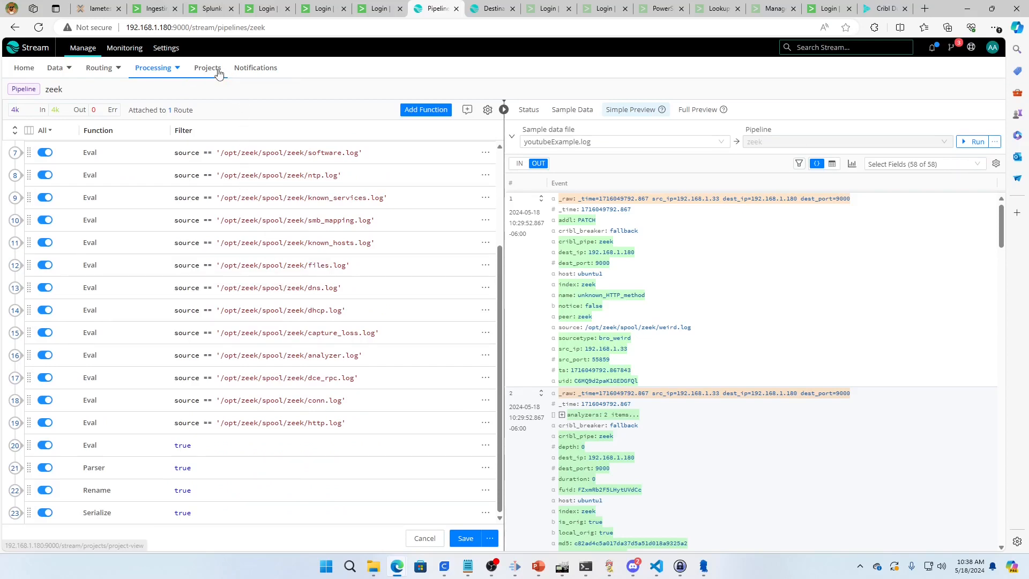
Leave the zeek pipeline for the Packs page, discarding the unsaved changes
{"action": "mouse_move", "coordinate": [164, 71]}
{"action": "left_click", "coordinate": [156, 111]}
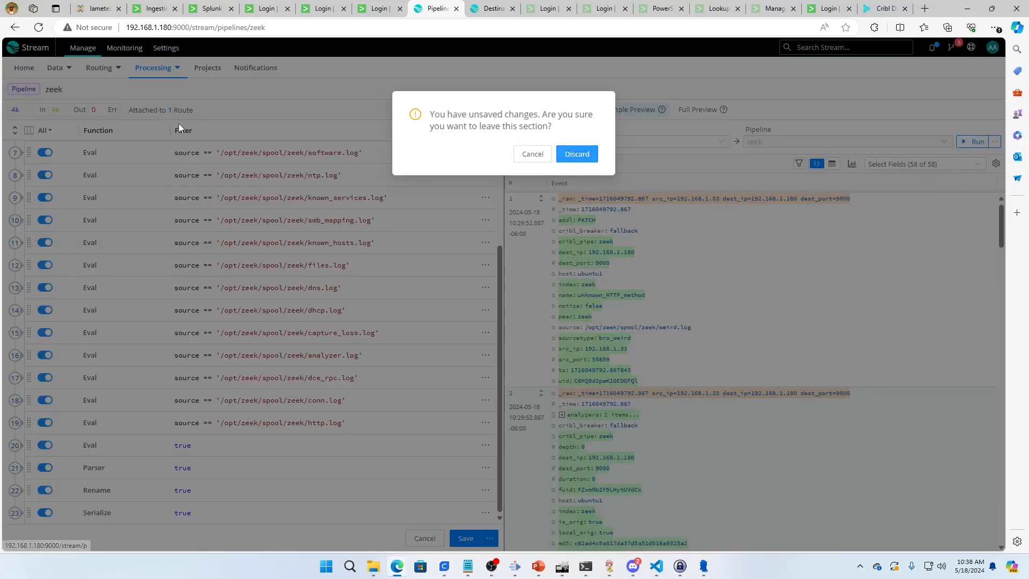
{"action": "left_click", "coordinate": [541, 155]}
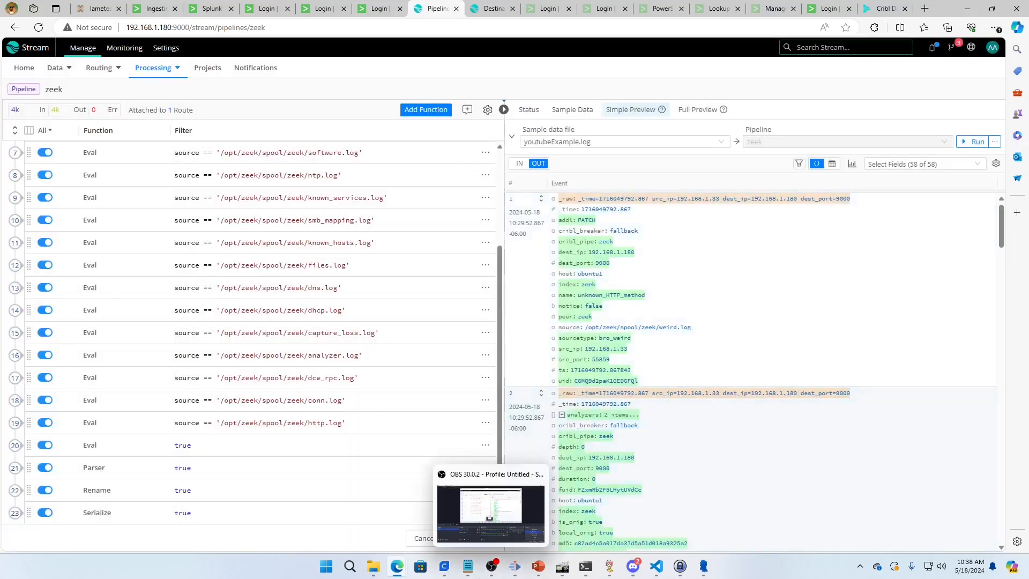
{"action": "mouse_move", "coordinate": [174, 68]}
{"action": "left_click", "coordinate": [164, 118]}
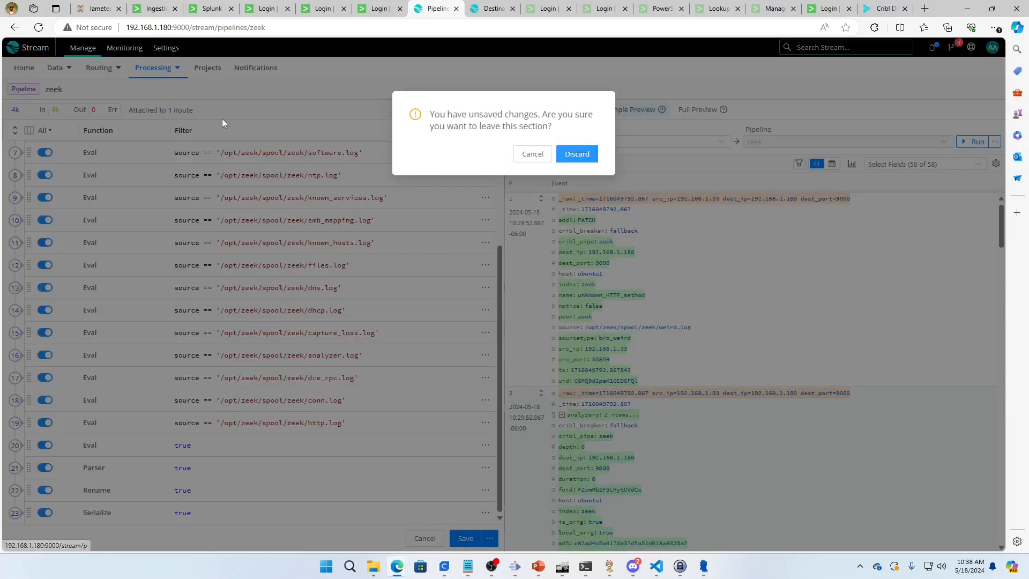
{"action": "left_click", "coordinate": [586, 157]}
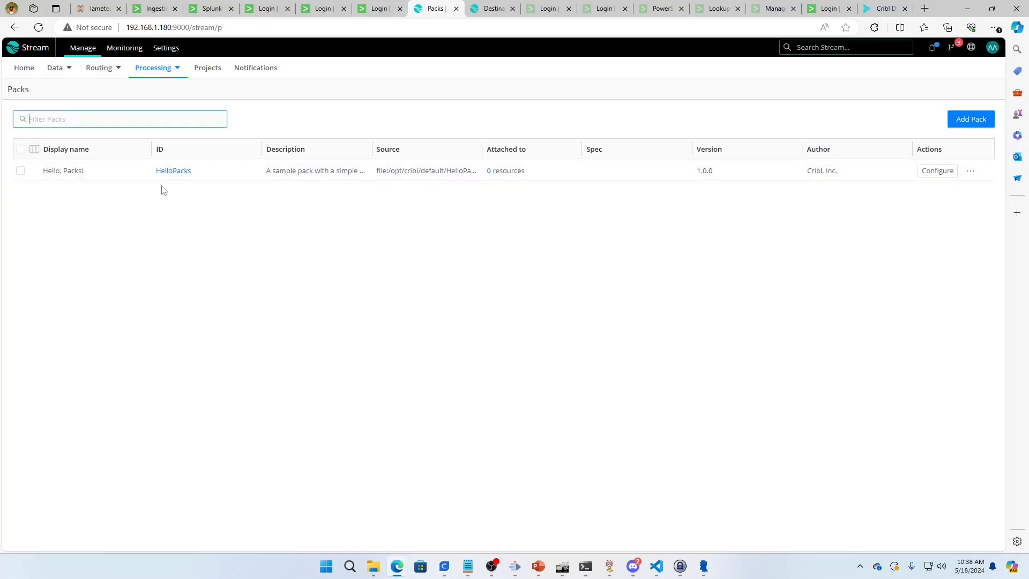
Browse the packs offered in the Cribl Dispensary for various log sources and destinations, and close the Dispensary
{"action": "left_click", "coordinate": [967, 124]}
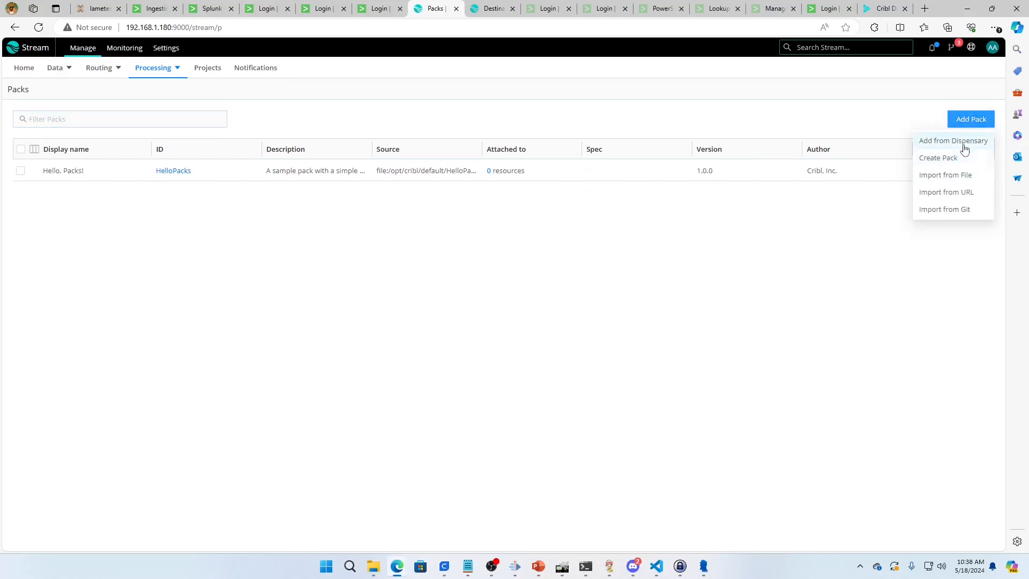
{"action": "left_click", "coordinate": [964, 143]}
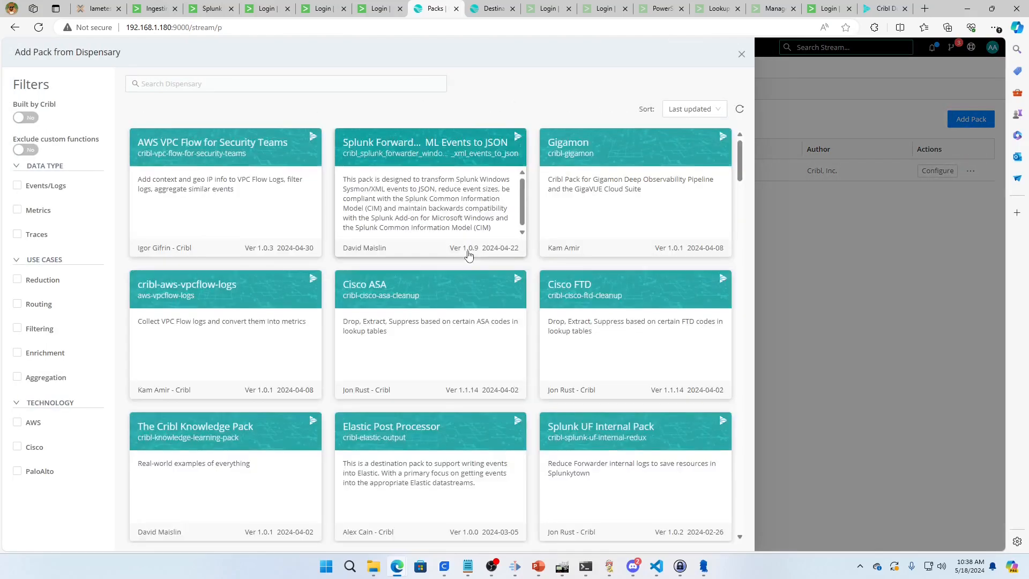
{"action": "scroll", "coordinate": [583, 289], "scroll_direction": "down", "scroll_amount": 3}
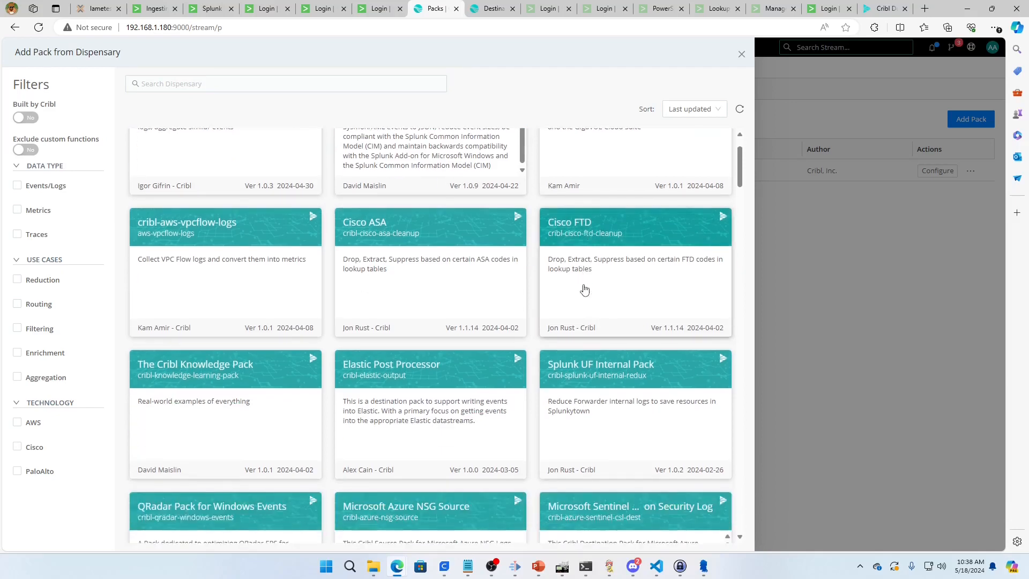
{"action": "scroll", "coordinate": [583, 293], "scroll_direction": "down", "scroll_amount": 6}
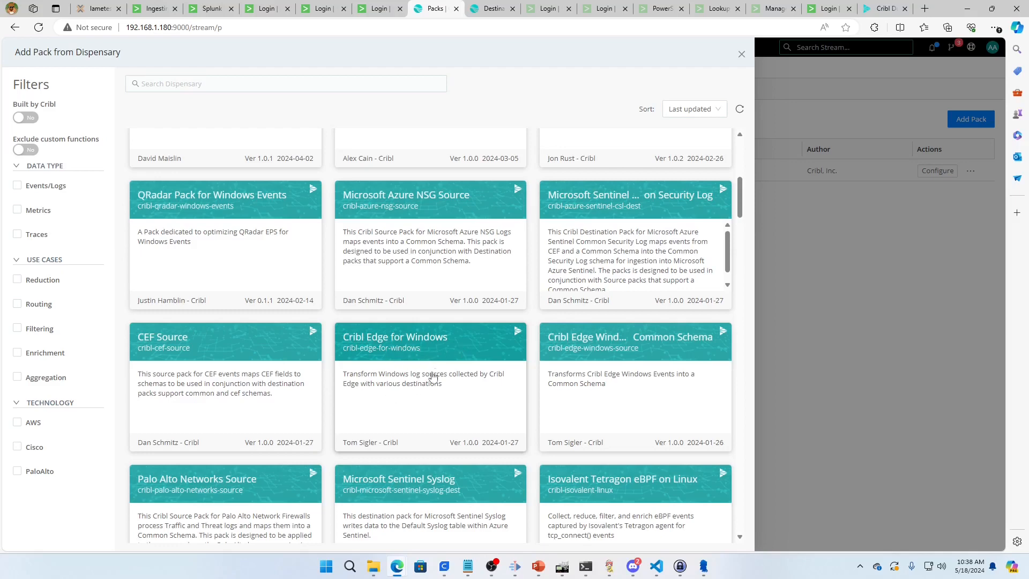
{"action": "scroll", "coordinate": [665, 411], "scroll_direction": "down", "scroll_amount": 1}
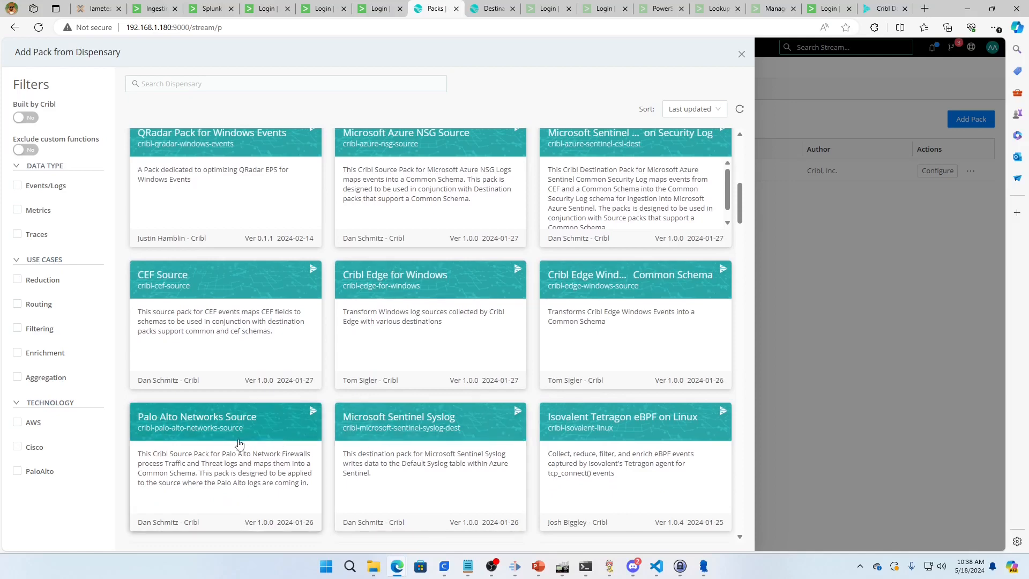
{"action": "scroll", "coordinate": [314, 307], "scroll_direction": "up", "scroll_amount": 3}
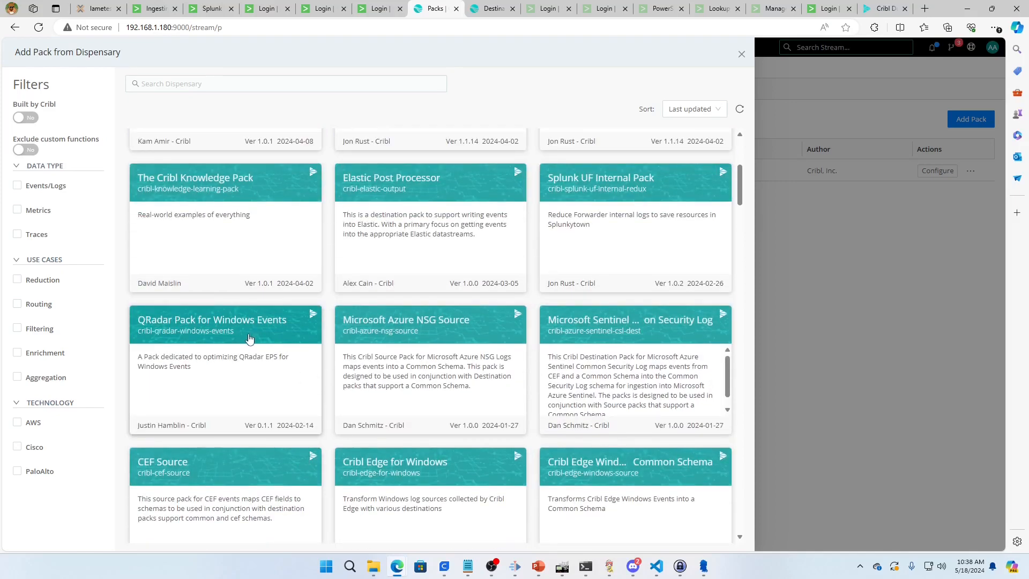
{"action": "scroll", "coordinate": [247, 330], "scroll_direction": "up", "scroll_amount": 3}
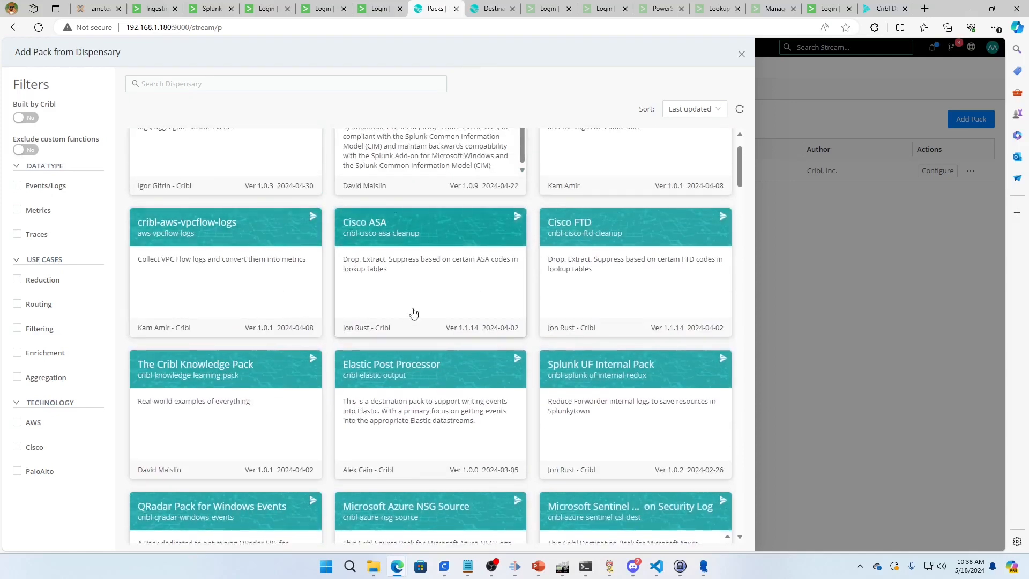
{"action": "scroll", "coordinate": [413, 313], "scroll_direction": "up", "scroll_amount": 1}
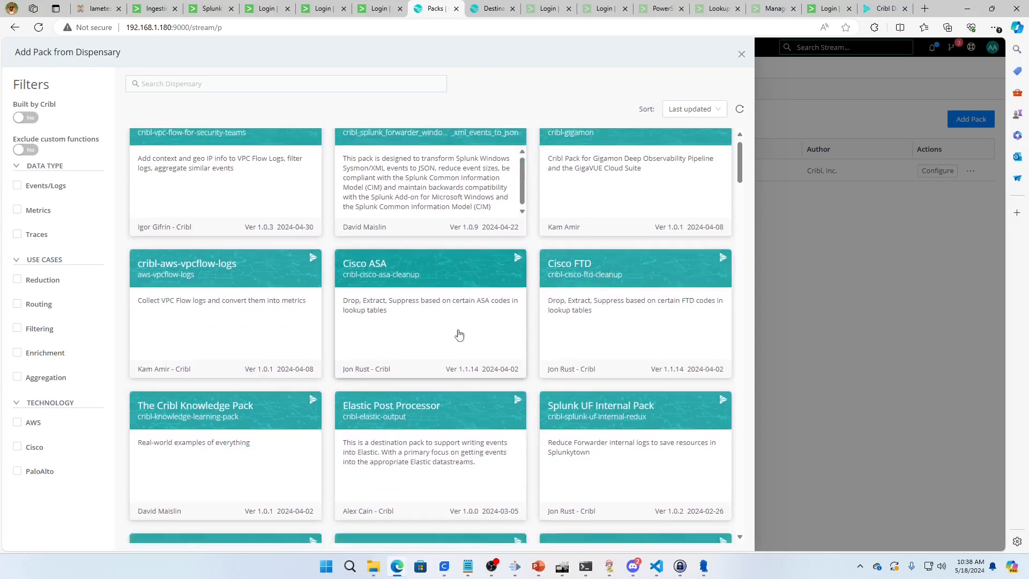
{"action": "scroll", "coordinate": [459, 334], "scroll_direction": "down", "scroll_amount": 12}
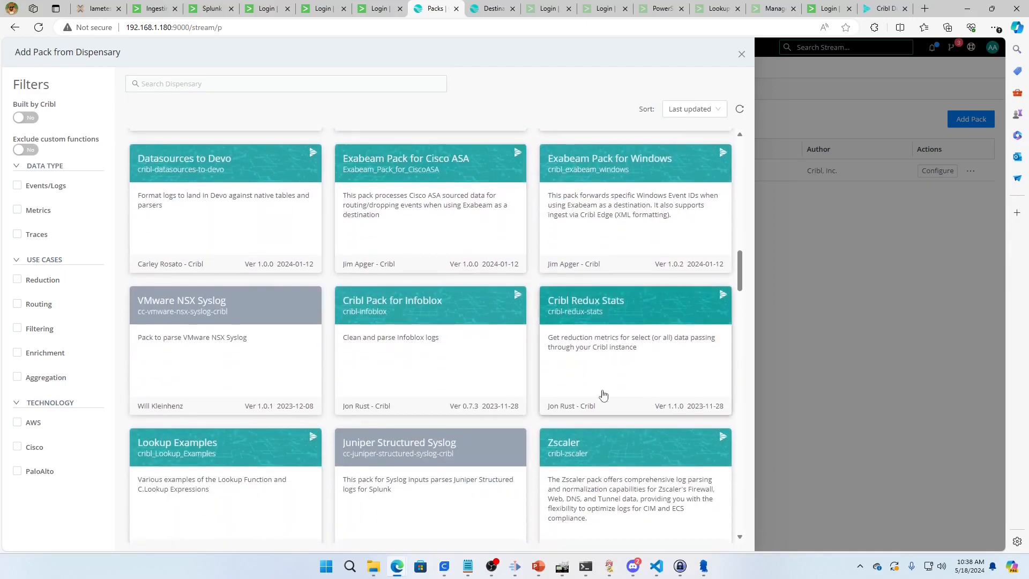
{"action": "scroll", "coordinate": [603, 395], "scroll_direction": "down", "scroll_amount": 2}
{"action": "scroll", "coordinate": [271, 391], "scroll_direction": "down", "scroll_amount": 2}
{"action": "scroll", "coordinate": [544, 418], "scroll_direction": "down", "scroll_amount": 10}
{"action": "scroll", "coordinate": [448, 399], "scroll_direction": "down", "scroll_amount": 1}
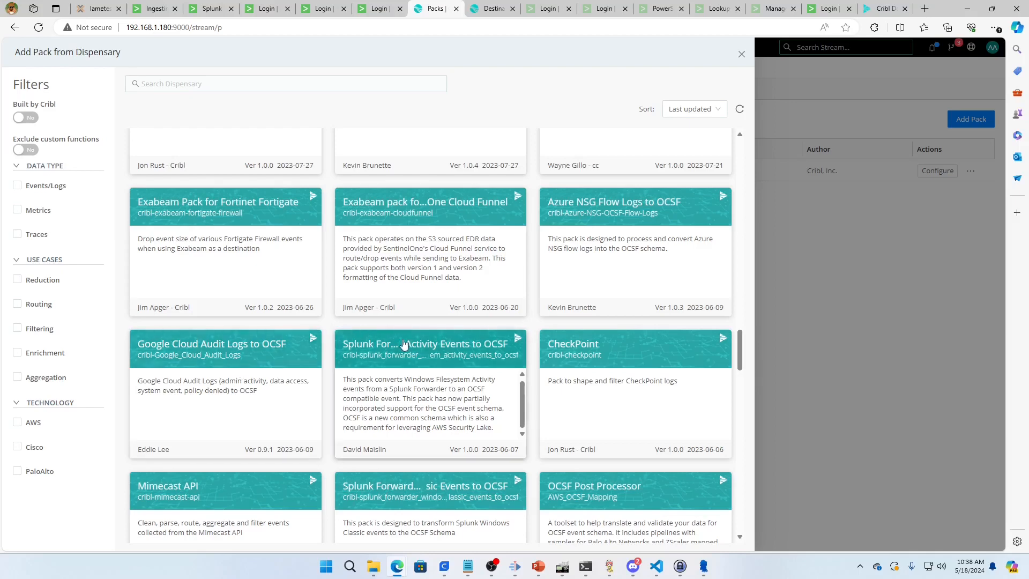
{"action": "left_click", "coordinate": [742, 55]}
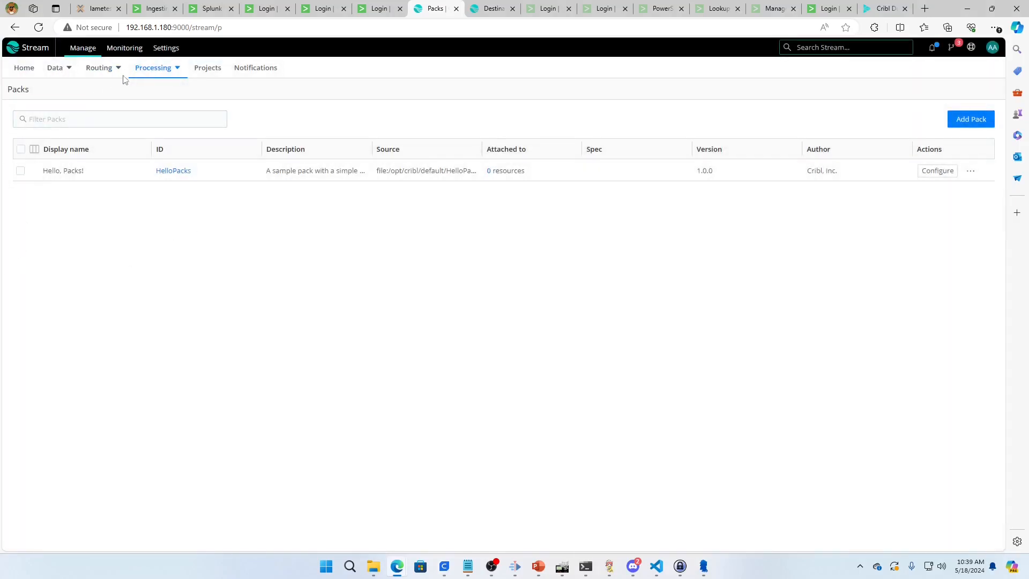
Bring up the choice between the Sources and Destinations data pages
{"action": "mouse_move", "coordinate": [56, 69]}
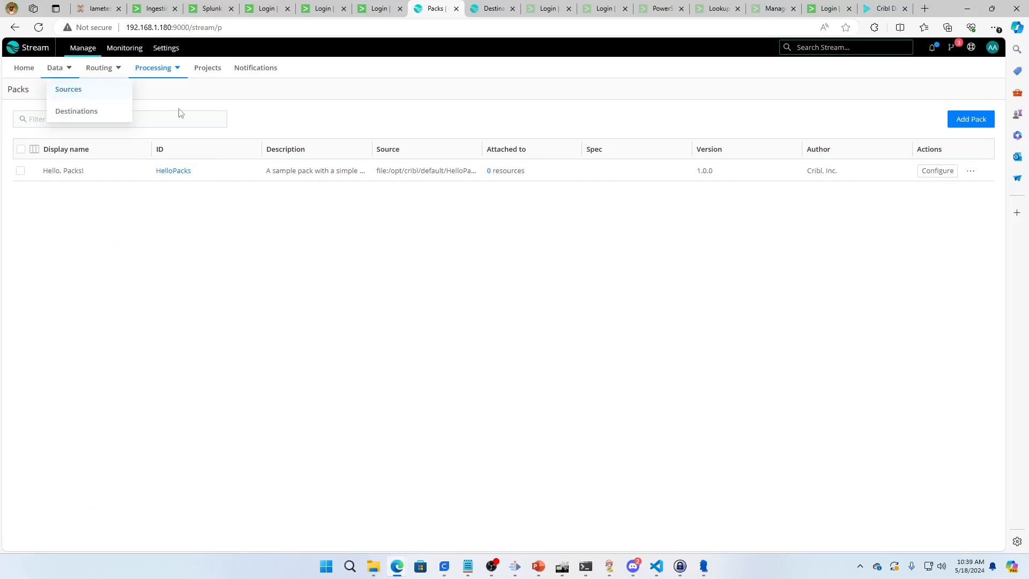